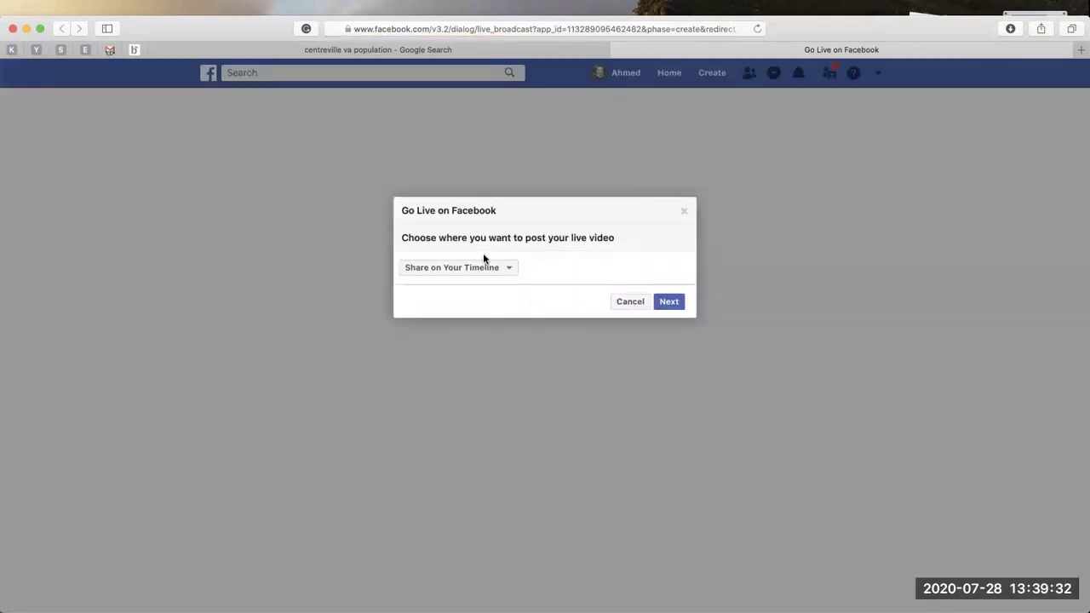
Set the live video to share on a Page you manage and continue.
{"action": "left_click", "coordinate": [481, 267]}
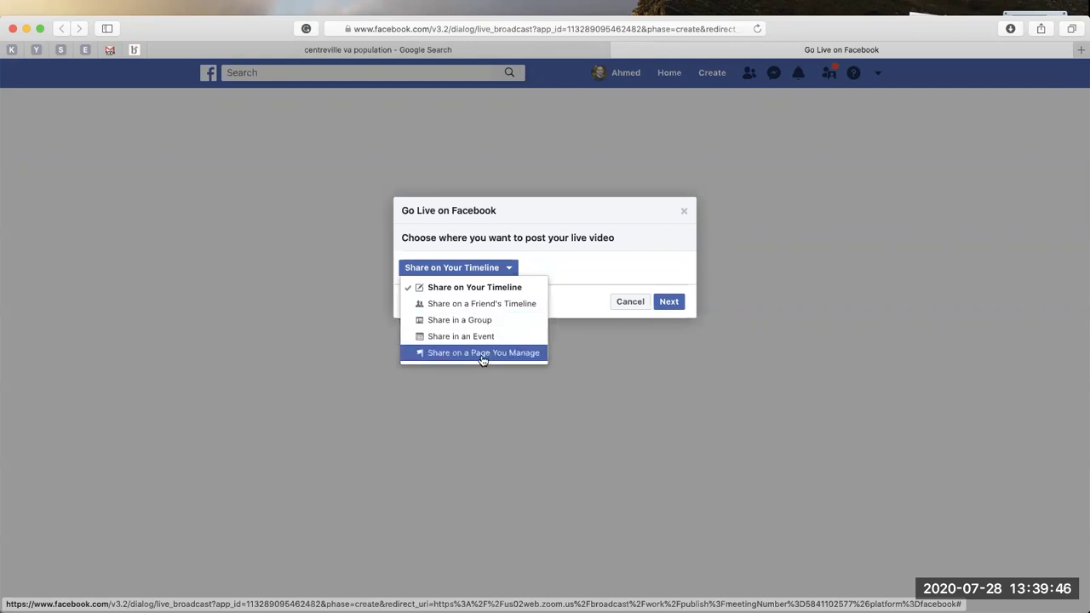
{"action": "left_click", "coordinate": [481, 357]}
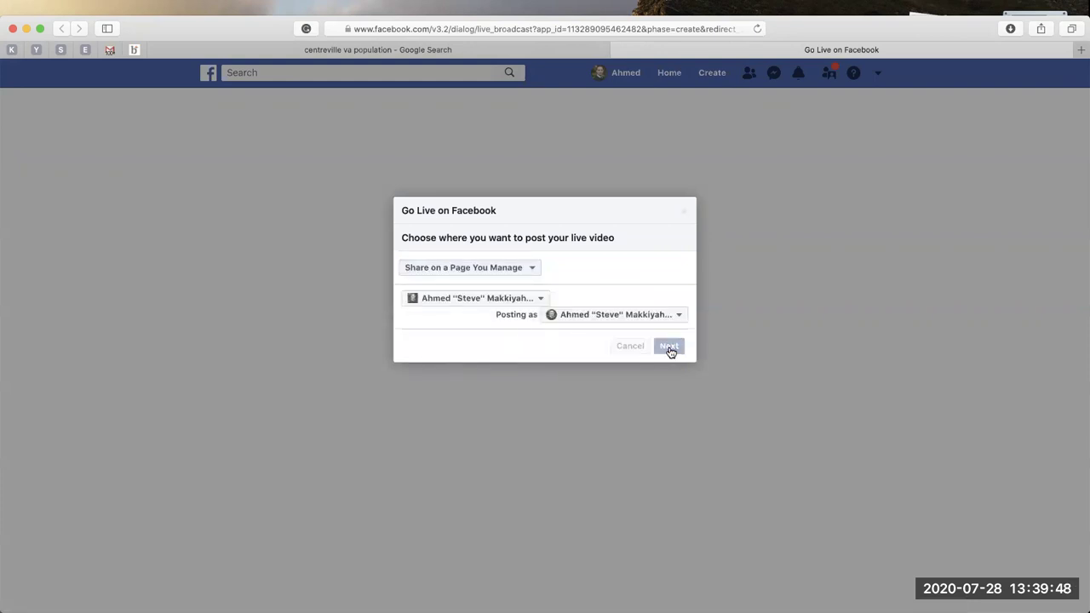
{"action": "left_click", "coordinate": [670, 348]}
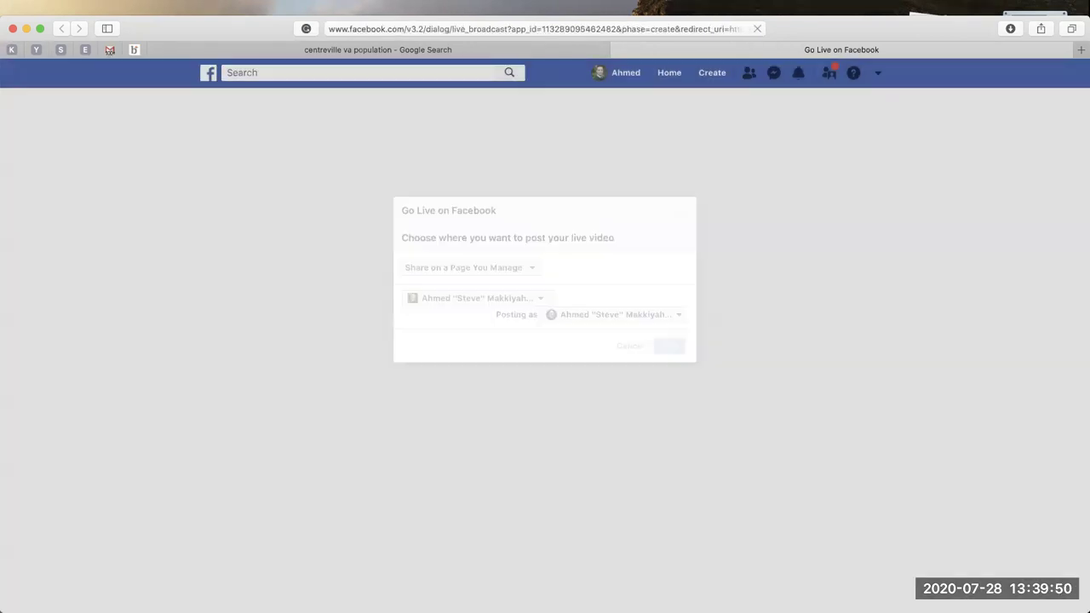
View 'Elegant Real Estate Monochromatic Postcard-7.png' from Downloads full screen in Preview, then return to Safari.
{"action": "mouse_move", "coordinate": [68, 588]}
{"action": "left_click", "coordinate": [21, 586]}
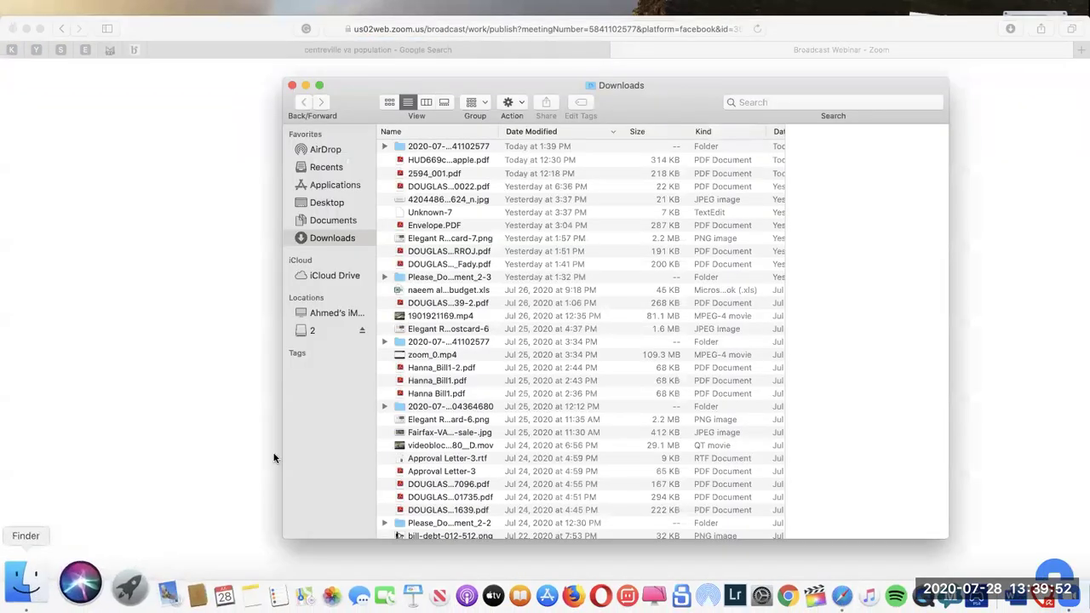
{"action": "left_click", "coordinate": [418, 237]}
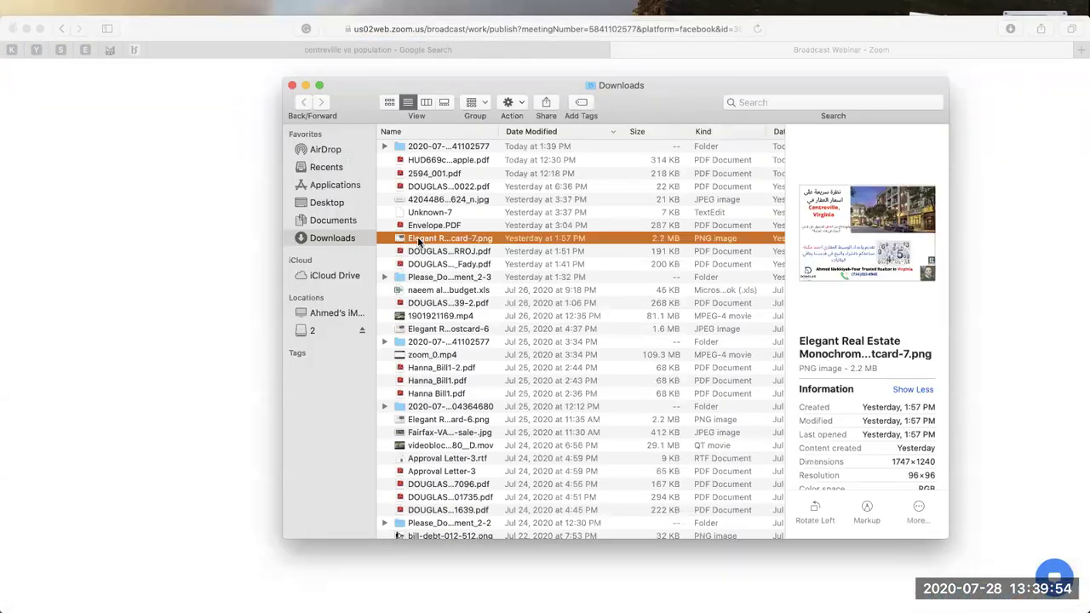
{"action": "key", "text": "space"}
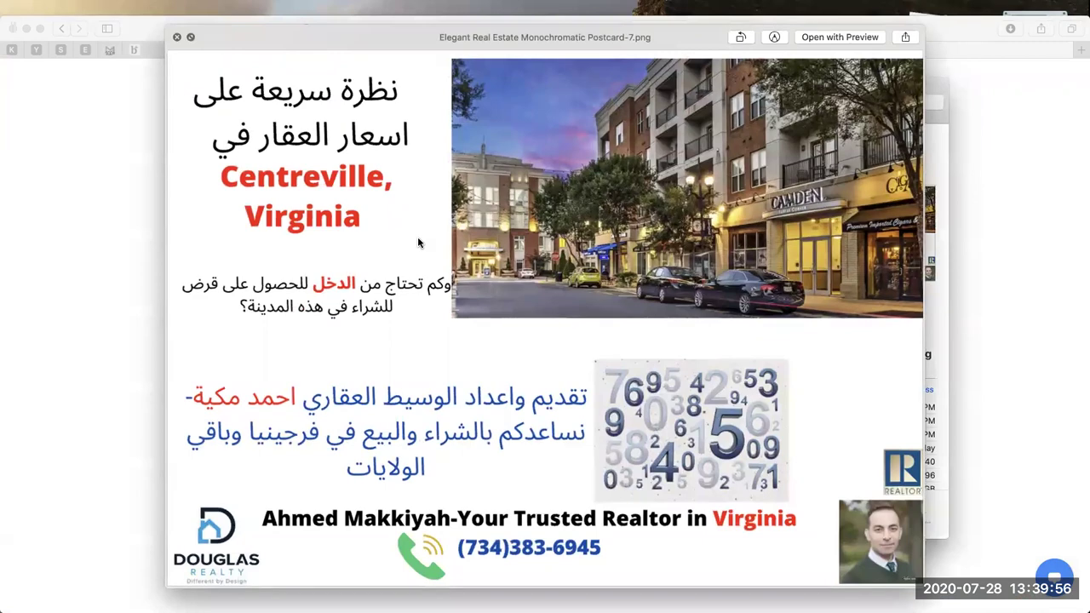
{"action": "key", "text": "space"}
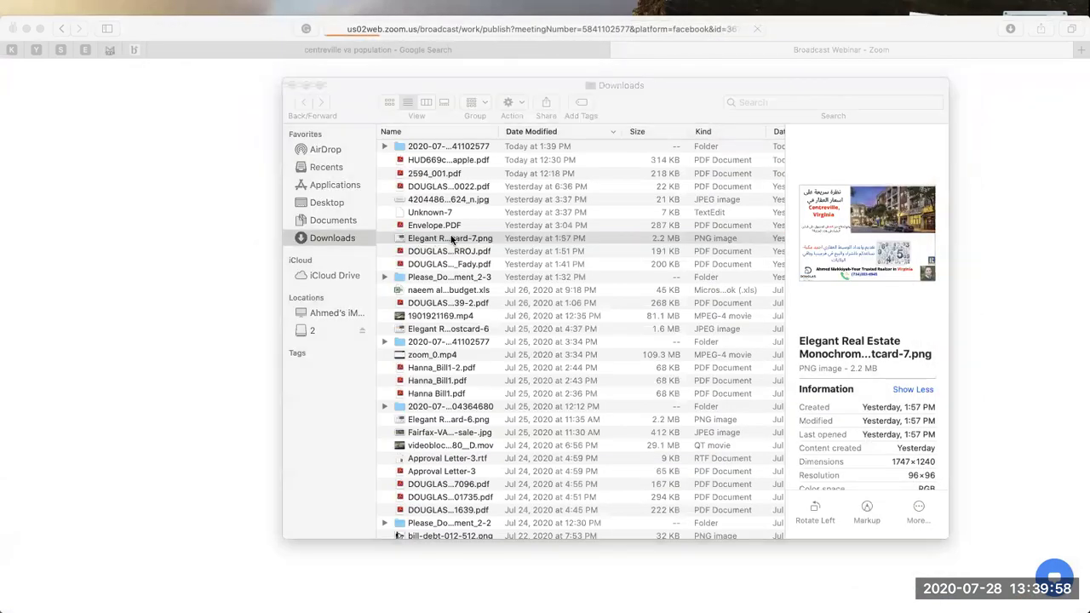
{"action": "double_click", "coordinate": [452, 239]}
{"action": "left_click", "coordinate": [39, 10]}
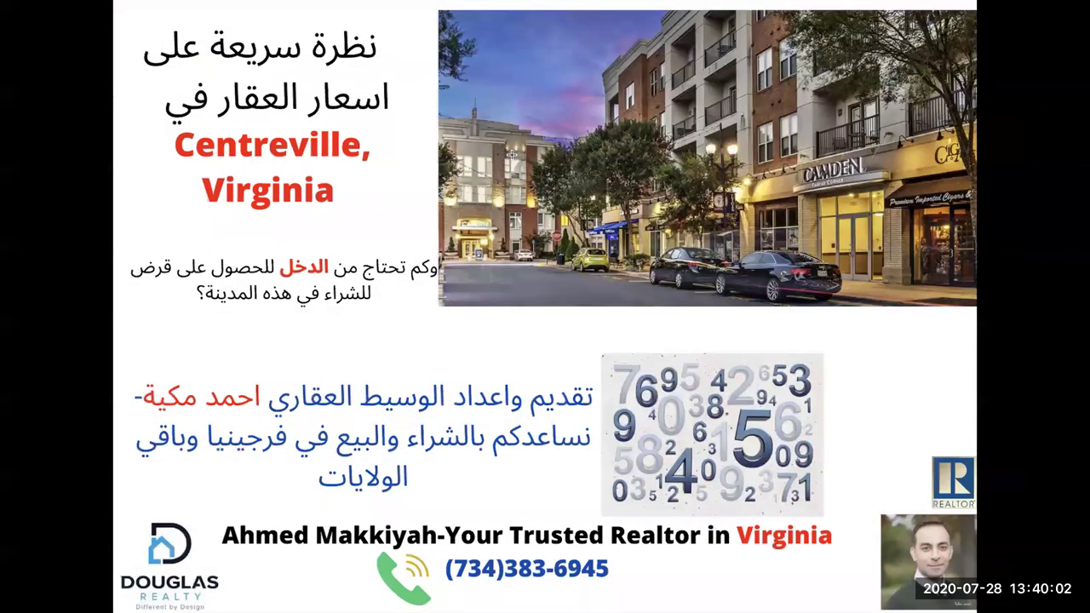
{"action": "key", "text": "super+Tab"}
{"action": "key", "text": "super+Tab"}
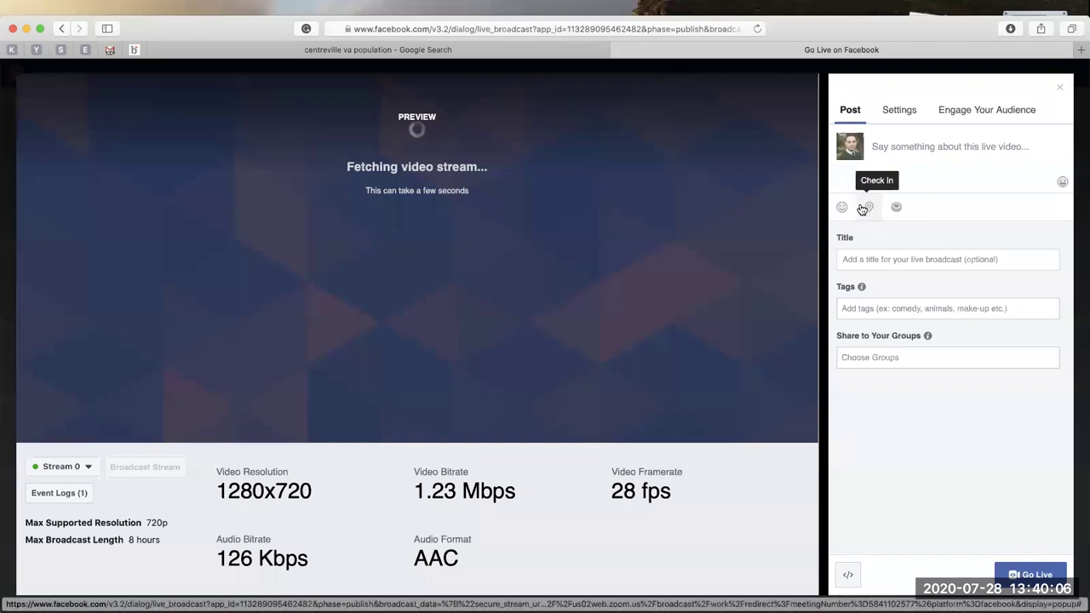
Check the broadcast in at Centreville, Virginia.
{"action": "left_click", "coordinate": [869, 207]}
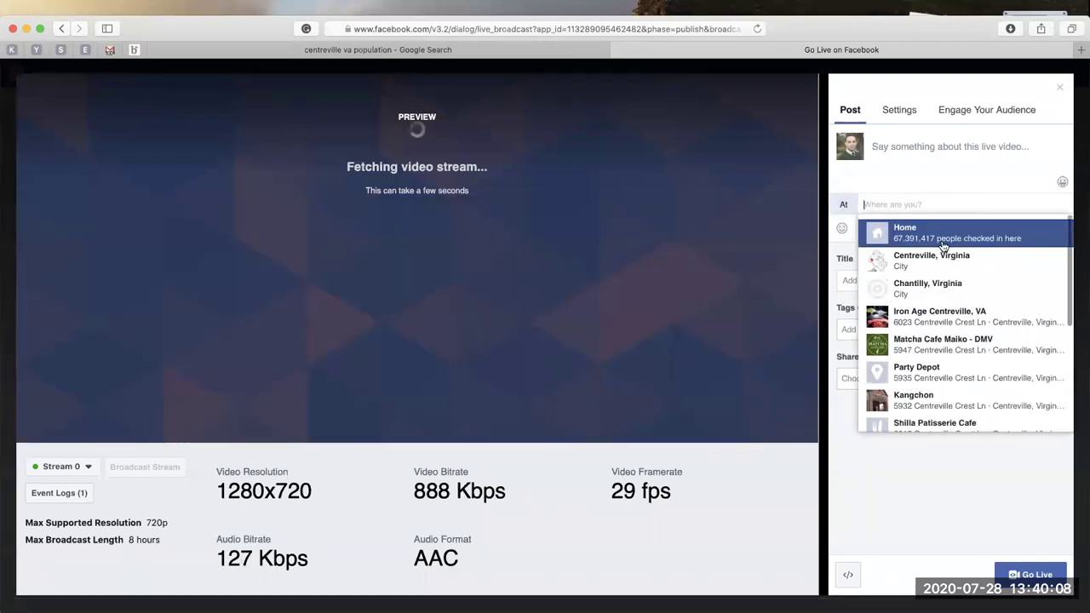
{"action": "left_click", "coordinate": [945, 269]}
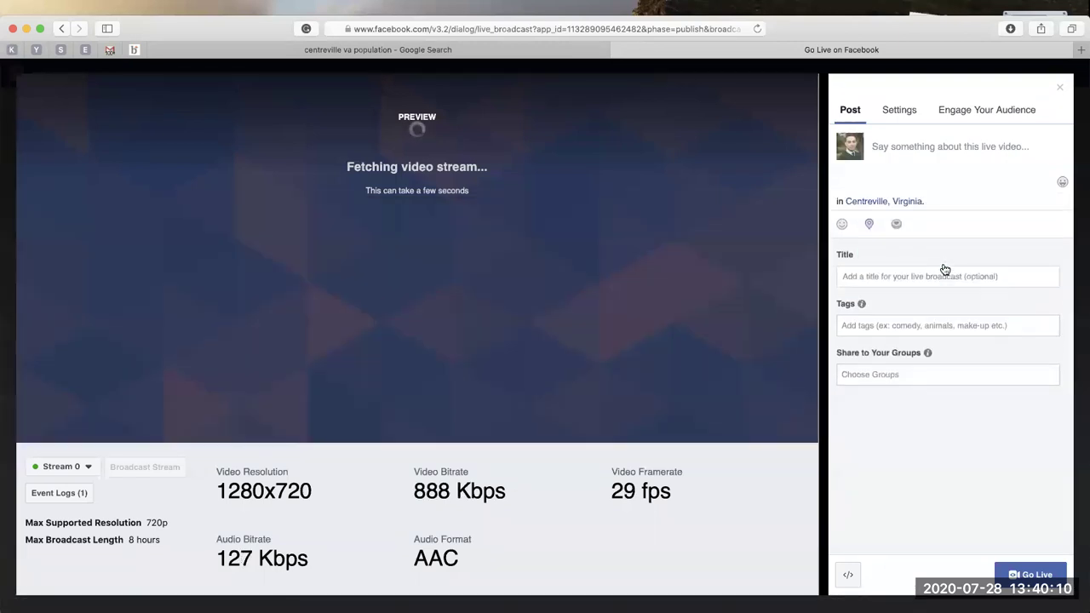
{"action": "left_click", "coordinate": [919, 276]}
Begin the post description with 'Home Prices in'.
{"action": "left_click", "coordinate": [913, 158]}
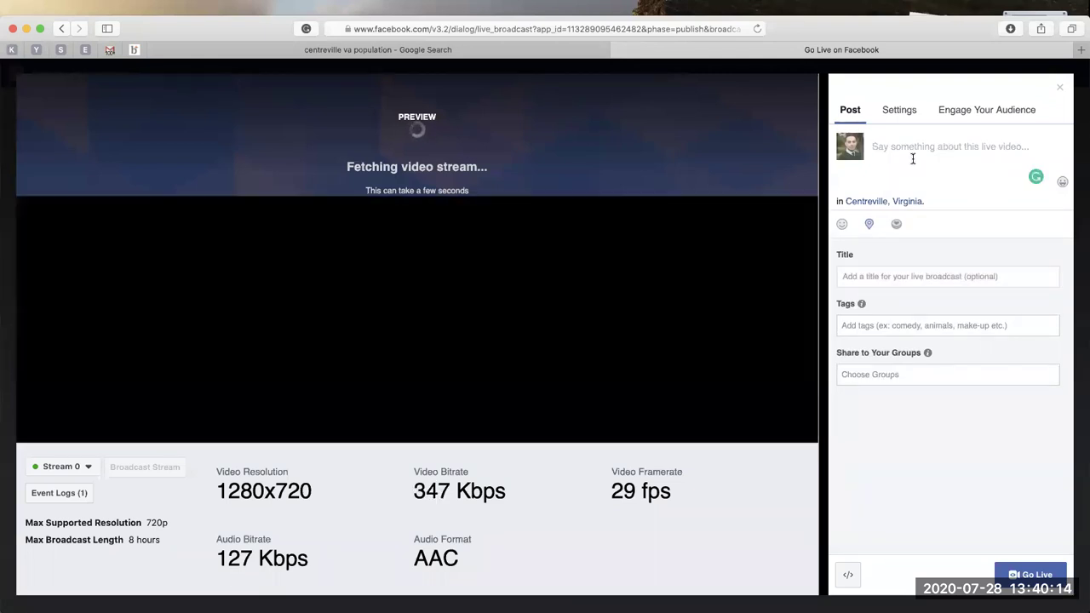
{"action": "type", "text": "Home Prices o"}
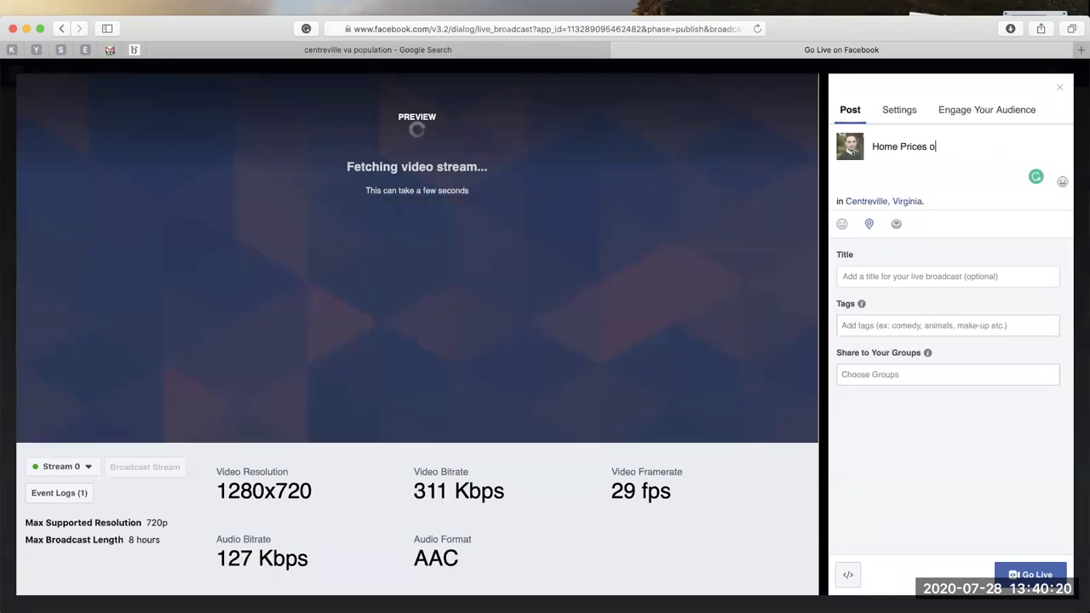
{"action": "key", "text": "BackSpace"}
{"action": "type", "text": "in"}
{"action": "key", "text": "super+v"}
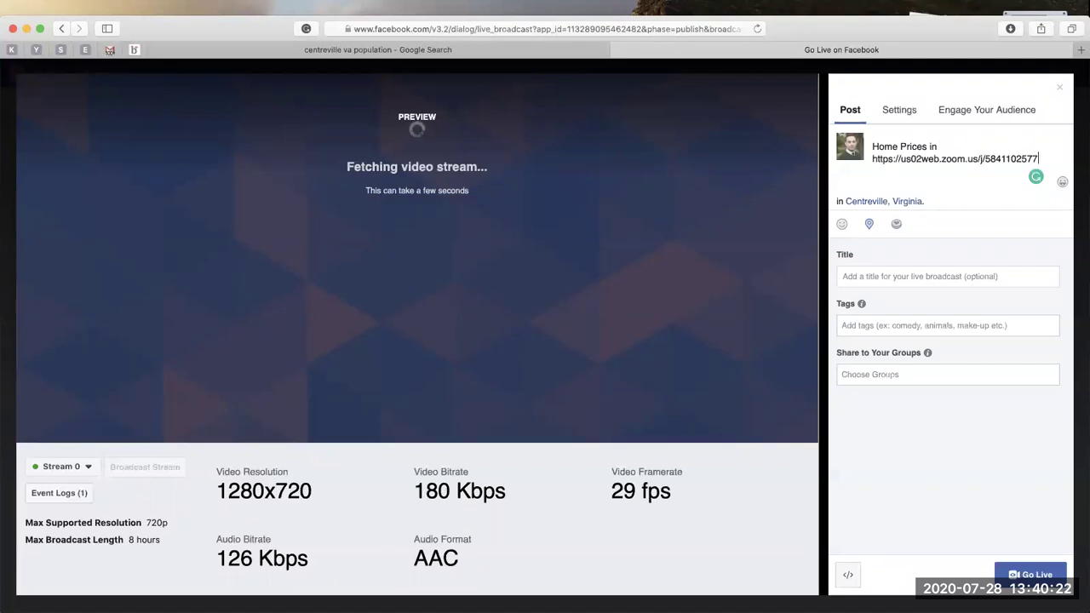
{"action": "key", "text": "super+a"}
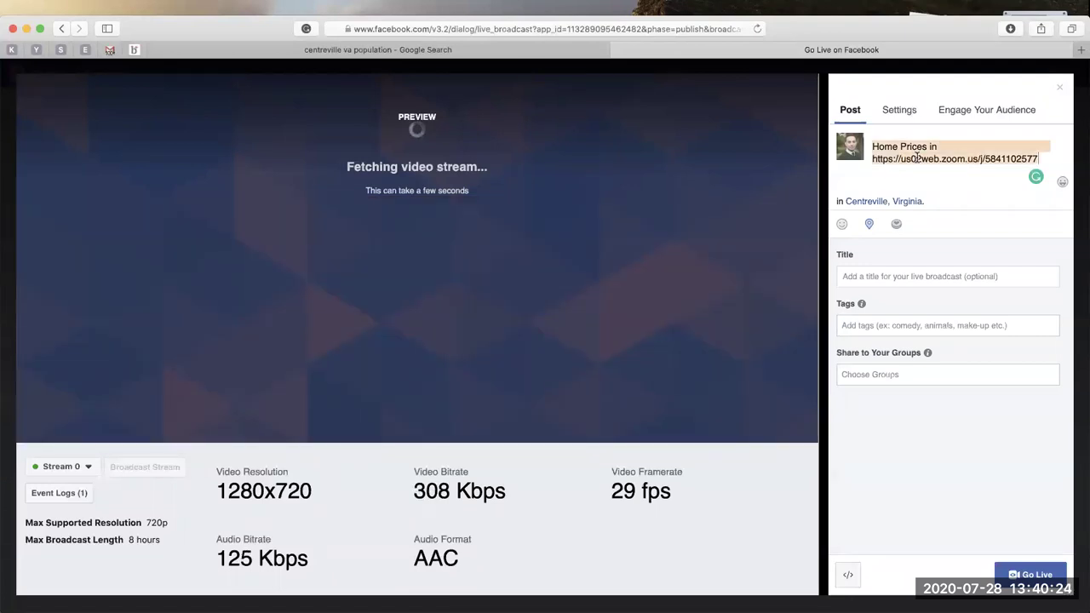
{"action": "left_click", "coordinate": [918, 159]}
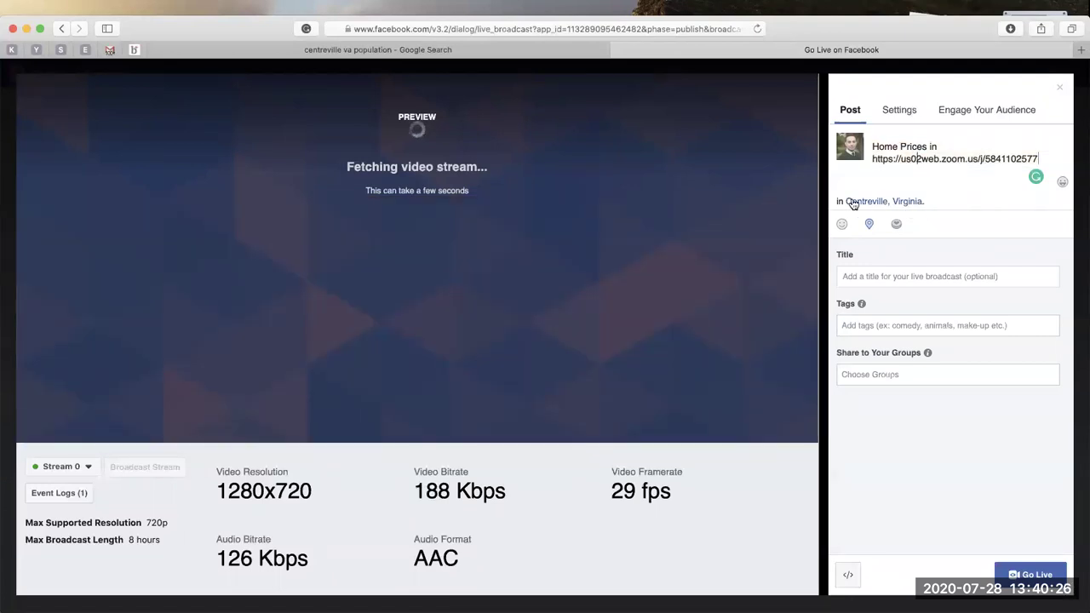
Complete the first line as 'Home Prices in Centreville VA', removing the pasted link, and start a new line.
{"action": "left_click_drag", "start_coordinate": [843, 200], "coordinate": [937, 199]}
{"action": "key", "text": "super+c"}
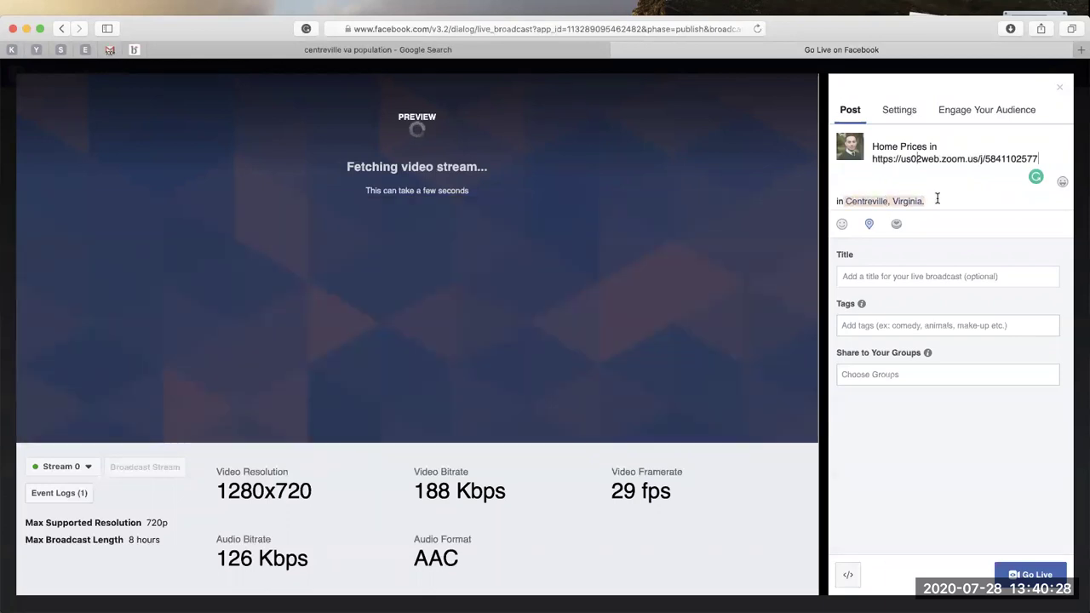
{"action": "left_click", "coordinate": [961, 140]}
{"action": "key", "text": "super+v"}
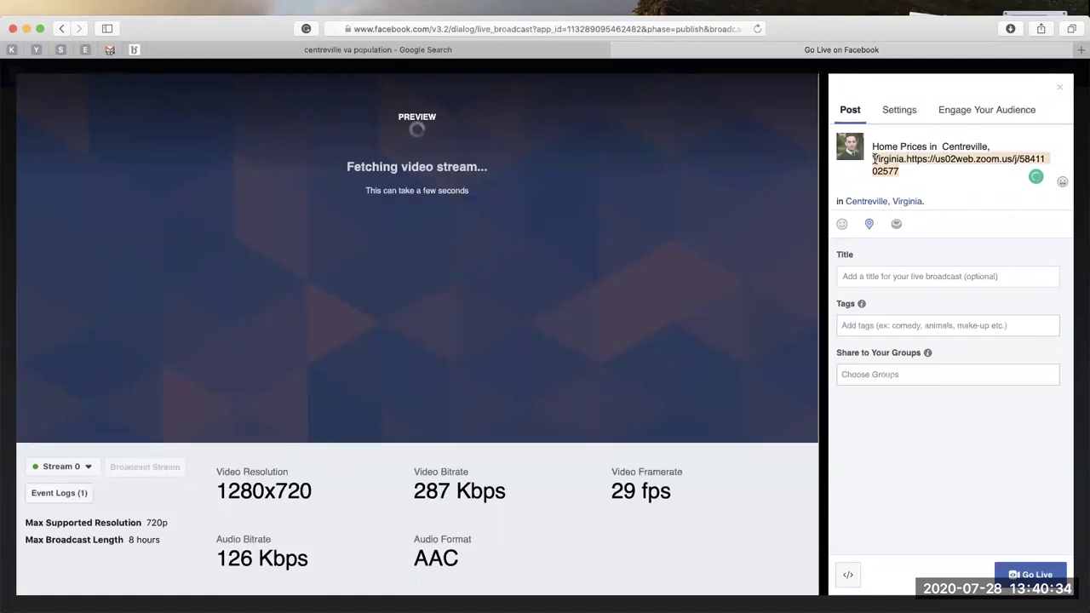
{"action": "key", "text": "BackSpace"}
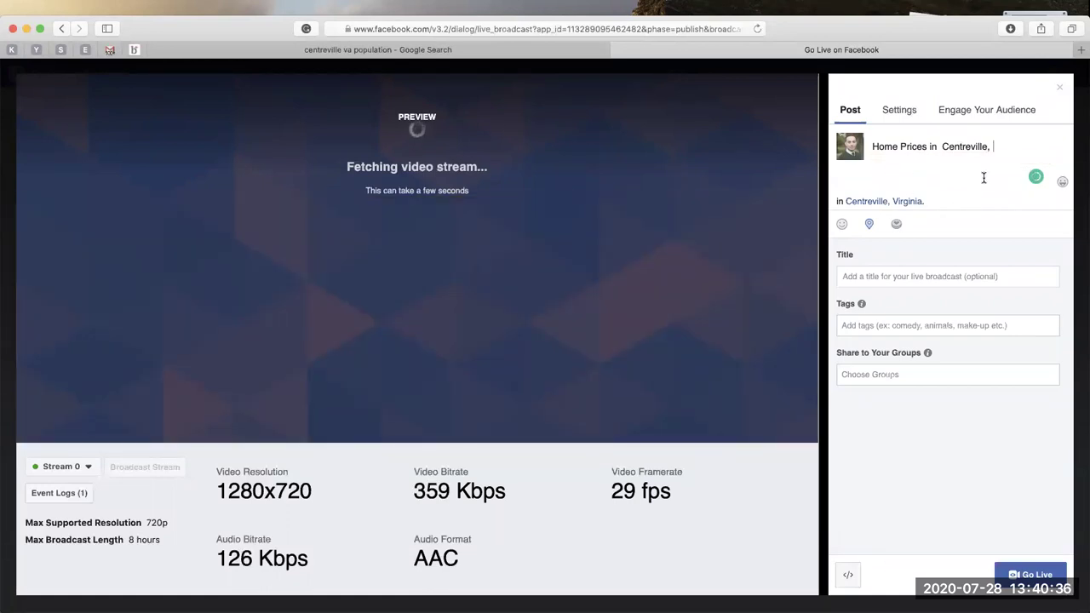
{"action": "key", "text": "BackSpace"}
{"action": "key", "text": "BackSpace"}
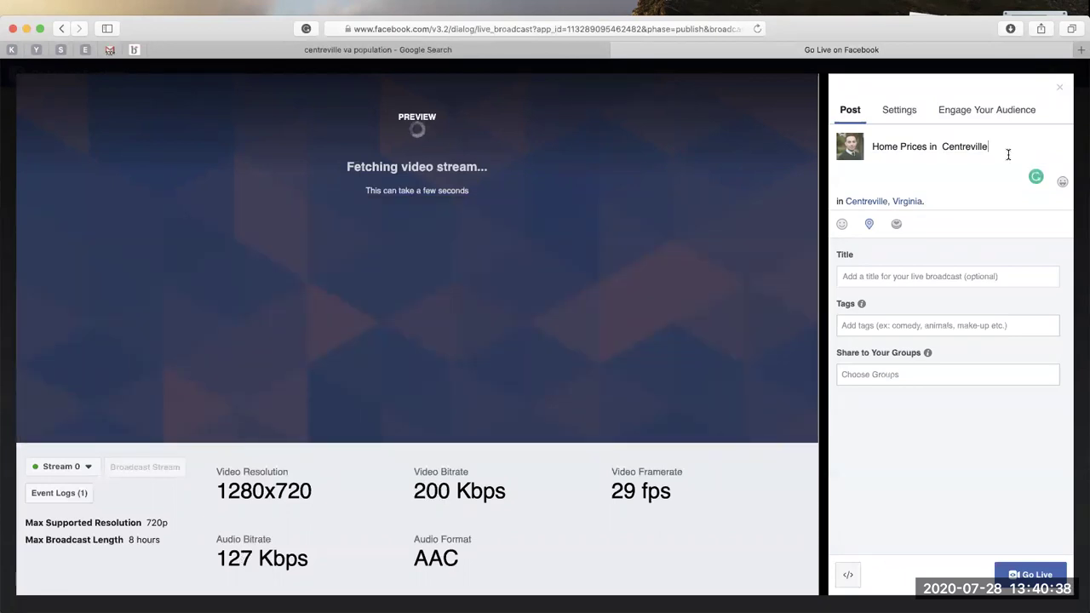
{"action": "type", "text": "VA |"}
{"action": "key", "text": "Return"}
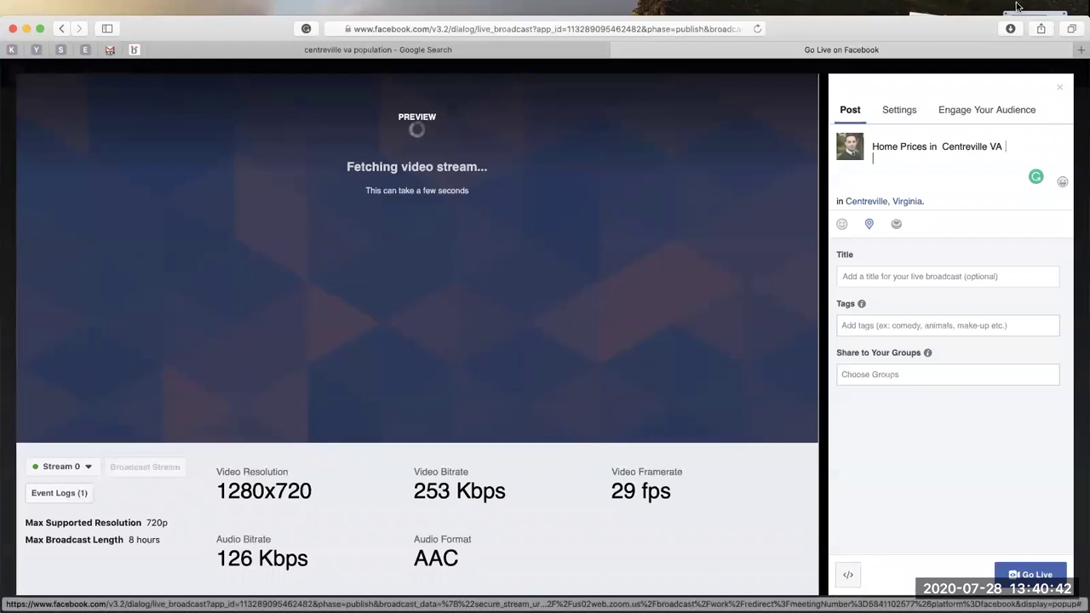
{"action": "left_click", "coordinate": [907, 10]}
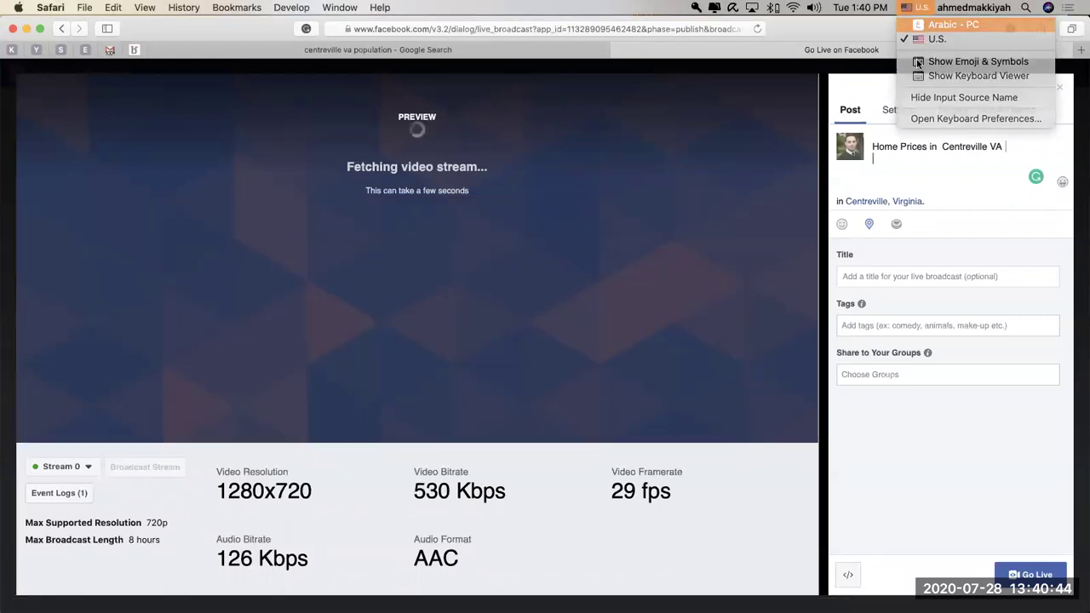
Type an Arabic line giving a quick look at home prices in Centreville, Virginia.
{"action": "left_click", "coordinate": [907, 162]}
{"action": "type", "text": "نظر"}
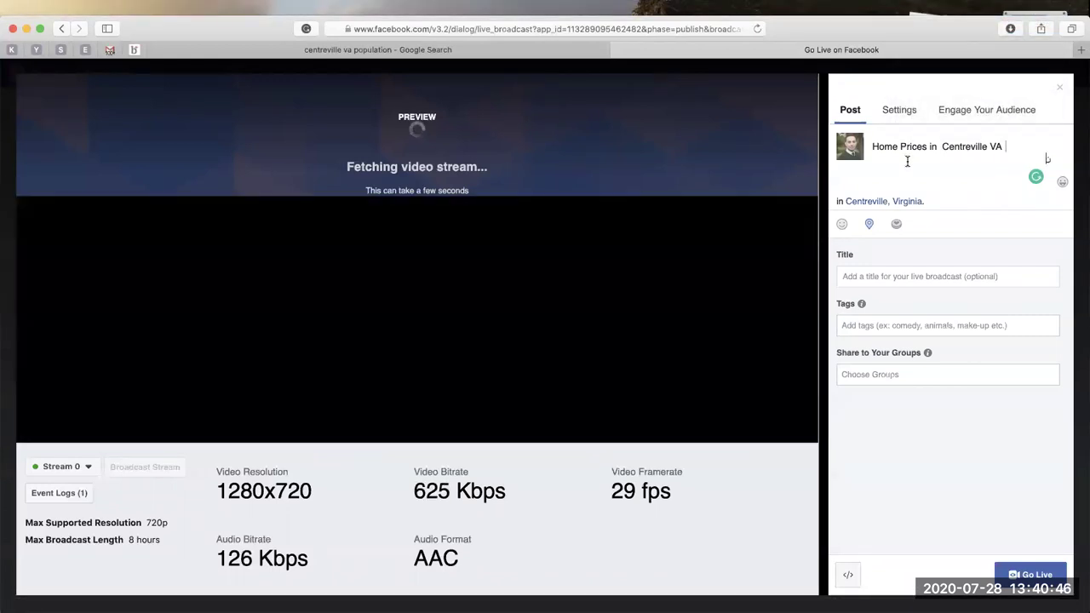
{"action": "type", "text": "ة سريعة"}
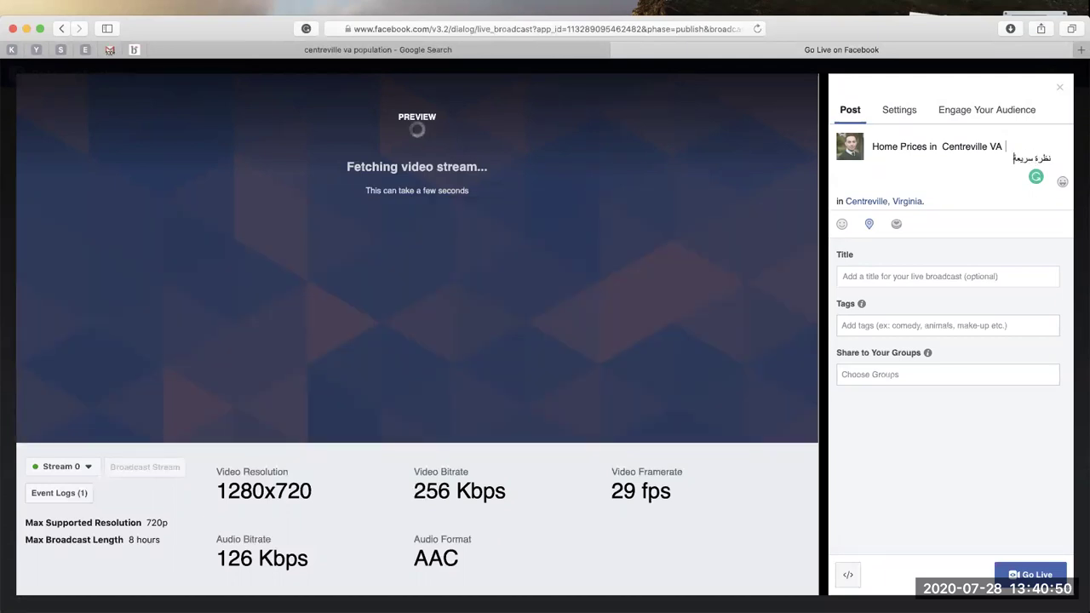
{"action": "type", "text": " على اس"}
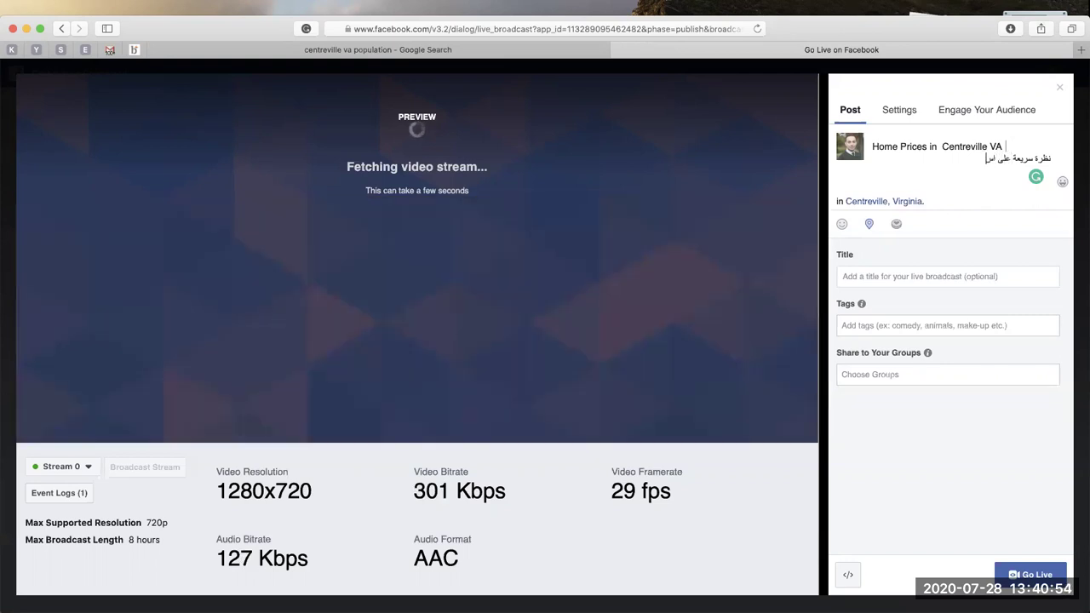
{"action": "type", "text": "ع"}
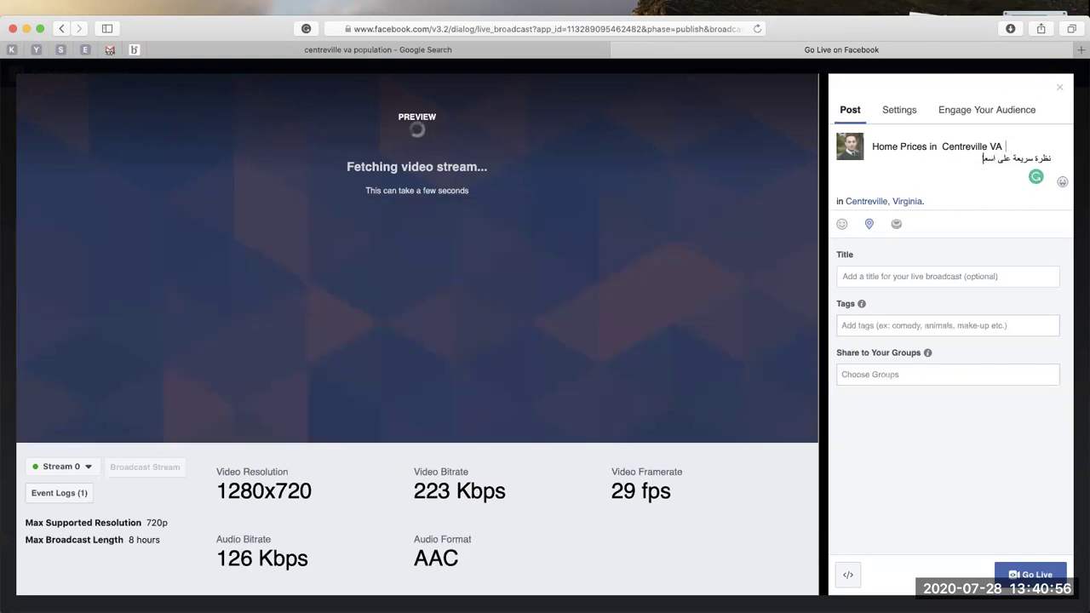
{"action": "type", "text": "ار الع"}
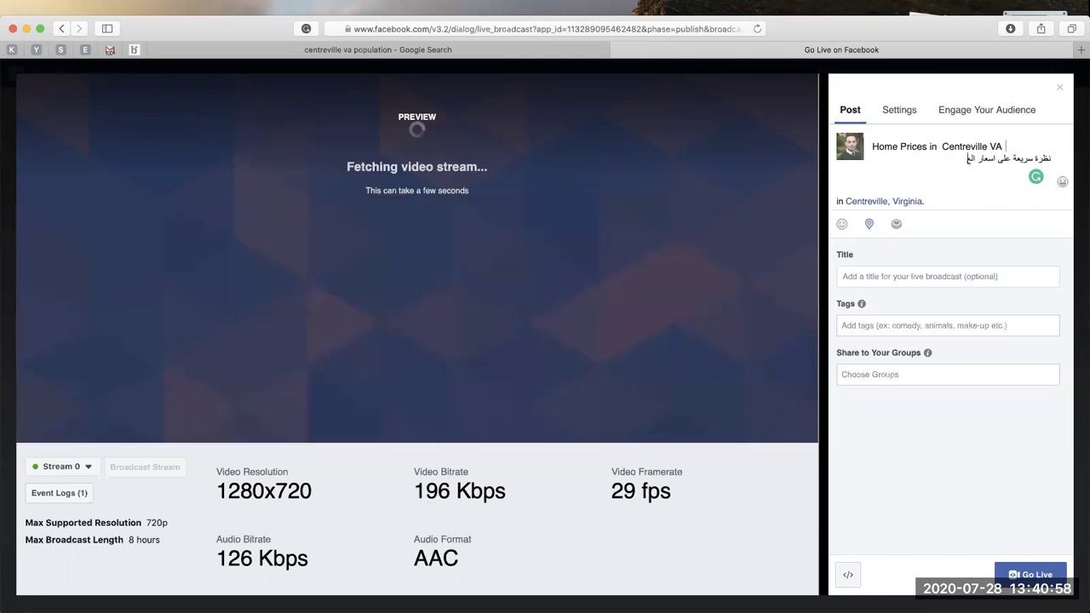
{"action": "type", "text": "قا"}
{"action": "key", "text": "BackSpace"}
{"action": "type", "text": "ات"}
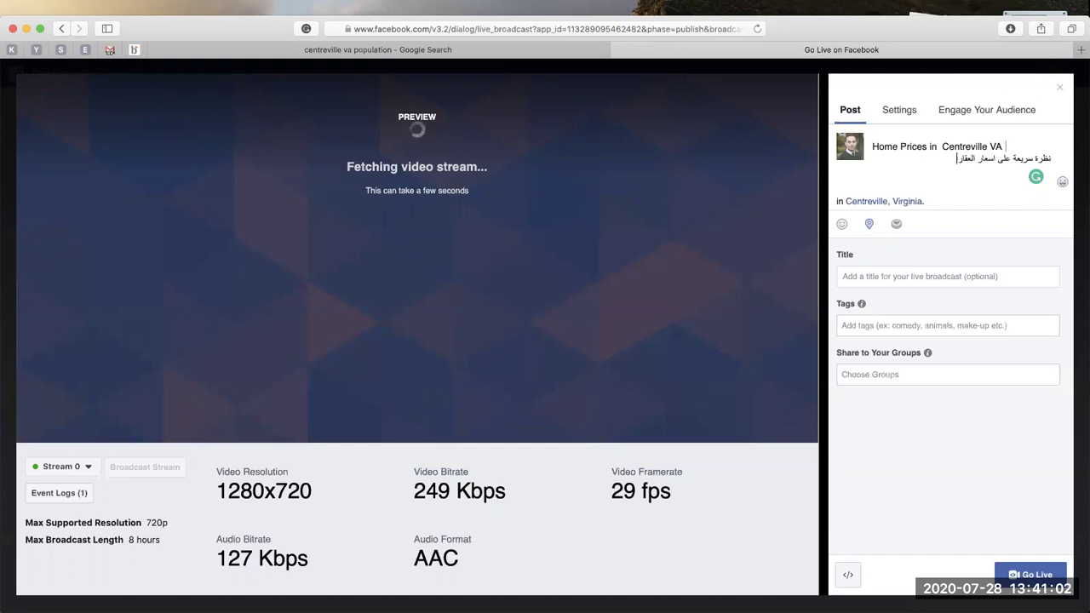
{"action": "type", "text": " في"}
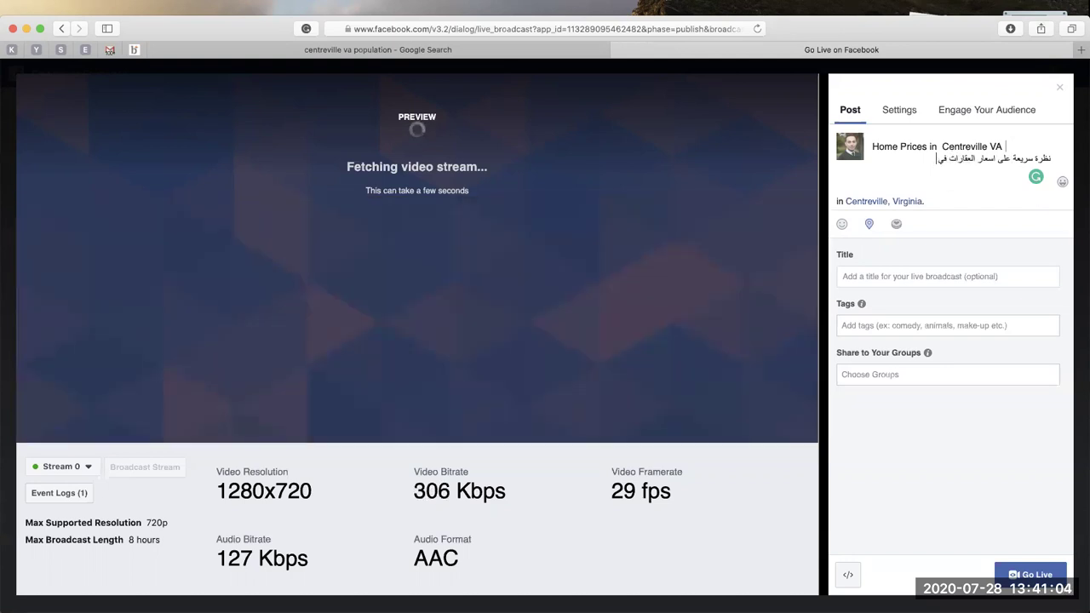
{"action": "type", "text": "Centreville, Virginia"}
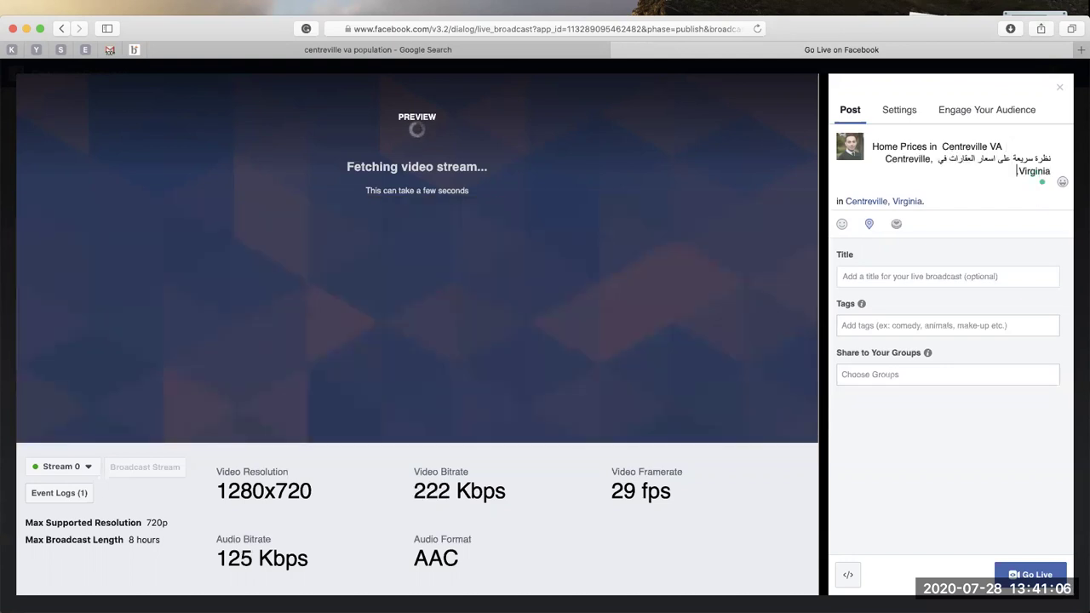
{"action": "type", "text": "."}
{"action": "key", "text": "Return"}
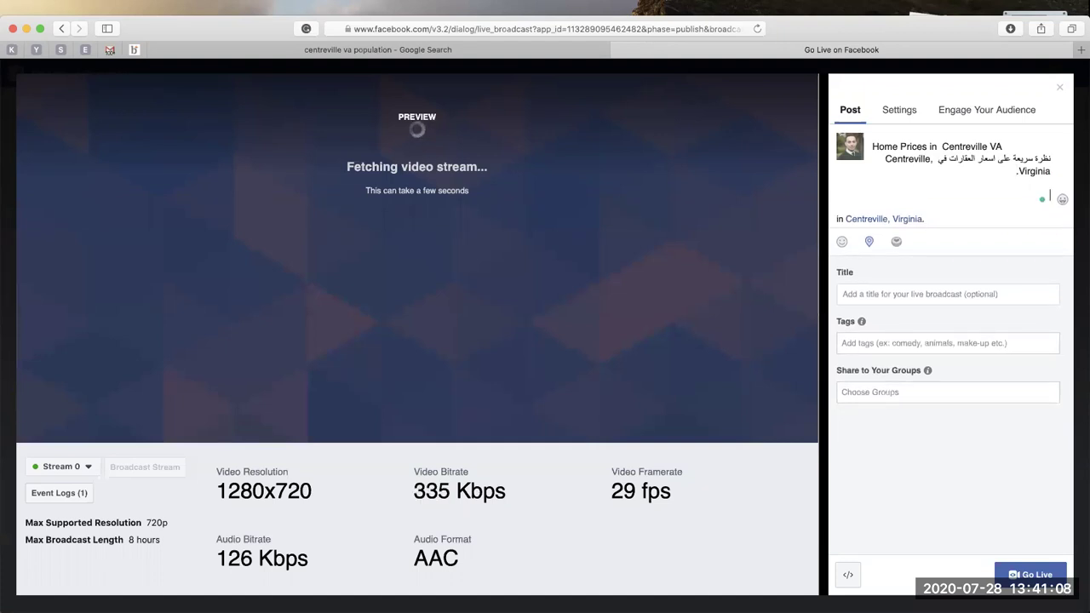
Add an Arabic line about market expectations and your real-estate questions.
{"action": "type", "text": "وتوقعات كافة"}
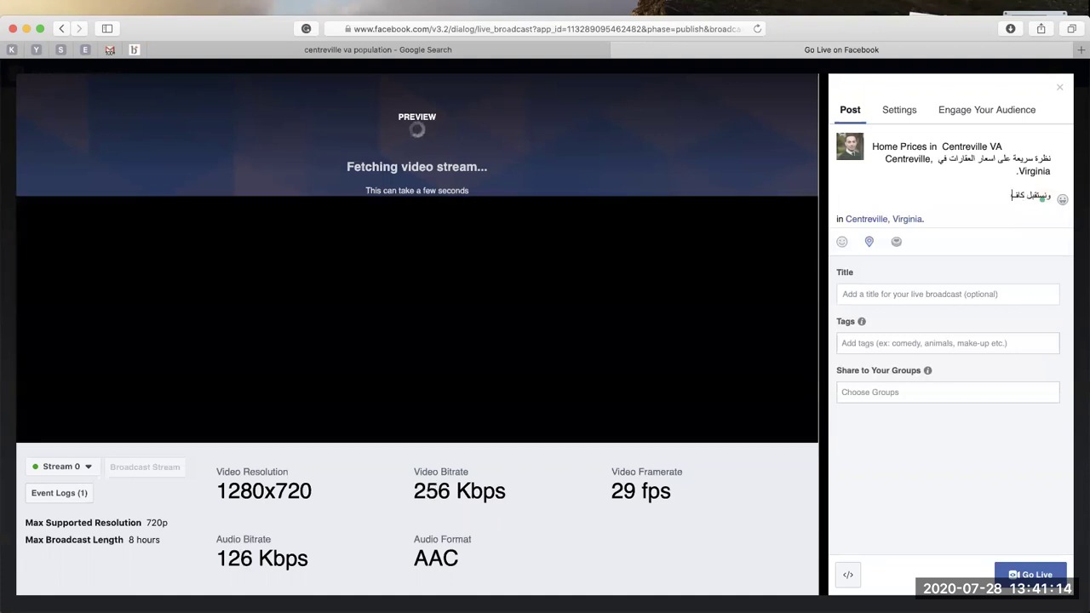
{"action": "key", "text": "BackSpace"}
{"action": "key", "text": "BackSpace"}
{"action": "type", "text": "اس"}
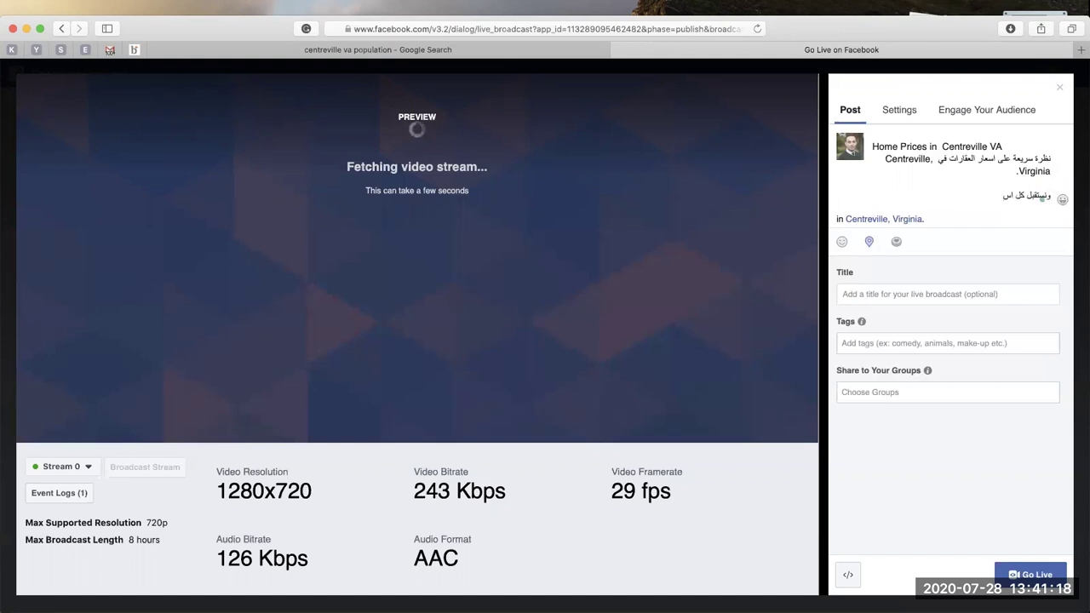
{"action": "type", "text": "تلتكم"}
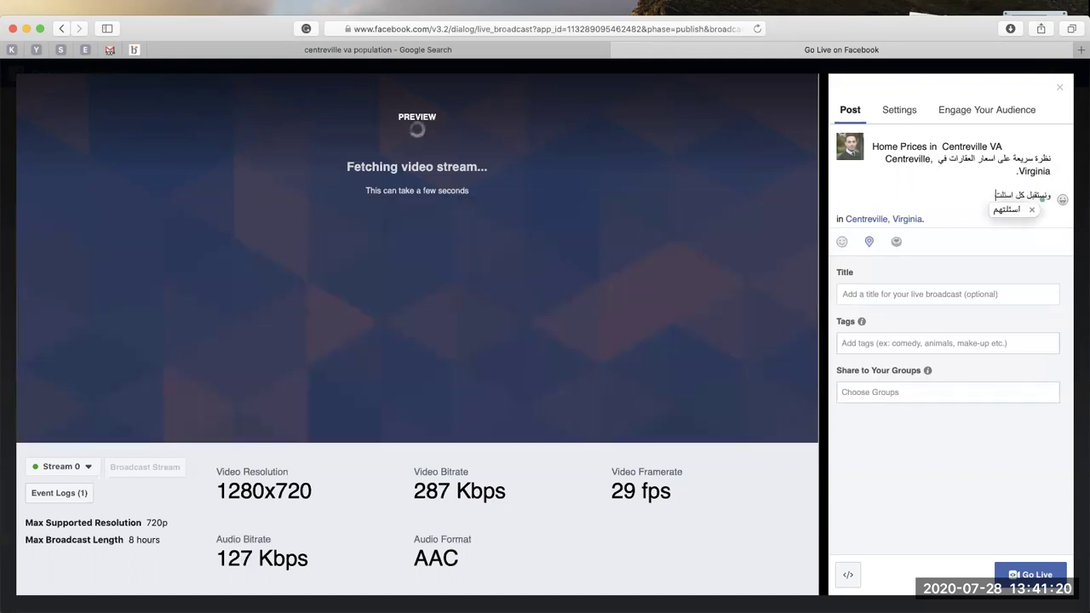
{"action": "type", "text": " العقا"}
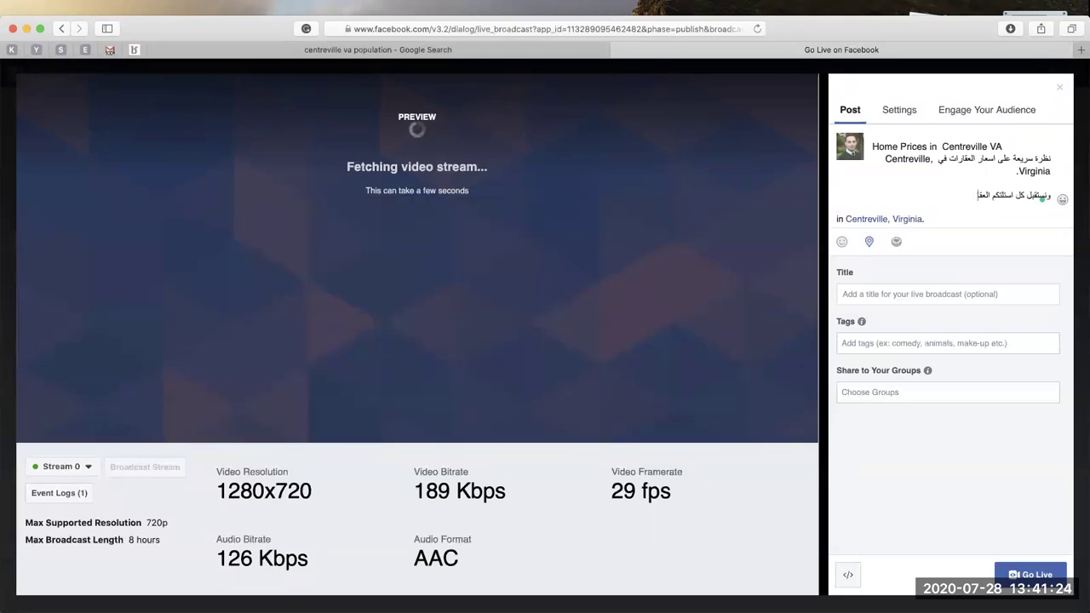
{"action": "type", "text": "رية"}
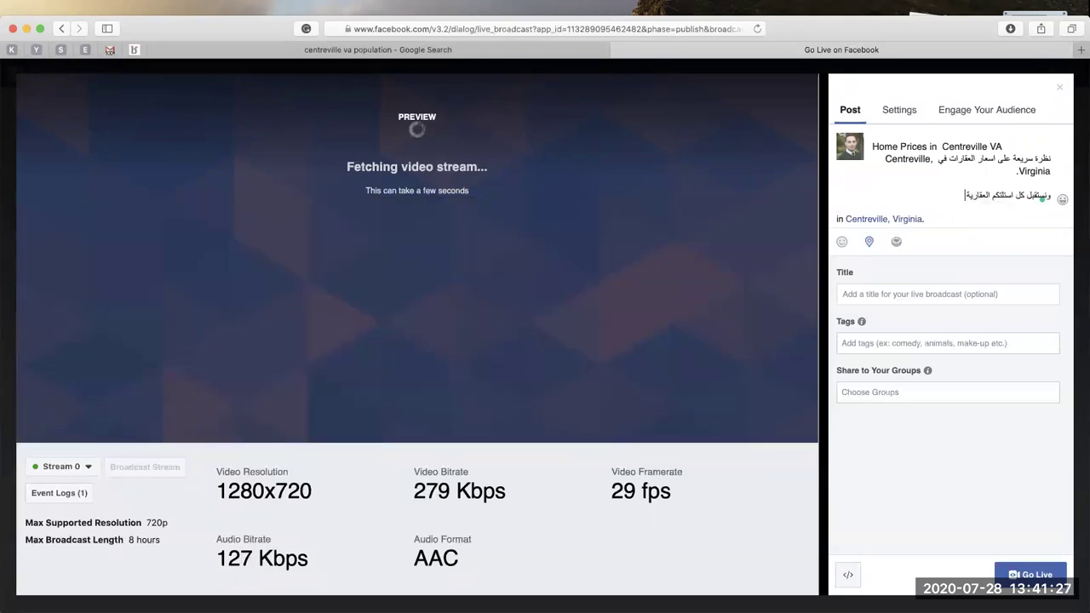
{"action": "key", "text": "Return"}
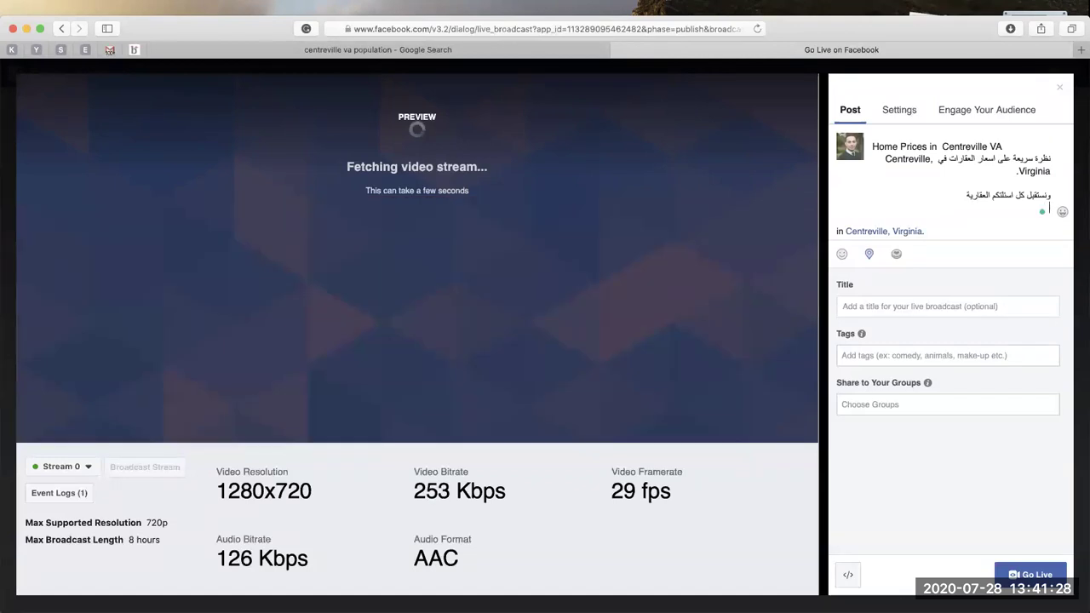
Add an Arabic line introducing the trusted realtor in northern Virginia, then the contact phone number.
{"action": "type", "text": "ن"}
{"action": "type", "text": "قدي"}
{"action": "type", "text": "م"}
{"action": "type", "text": "ة وطن"}
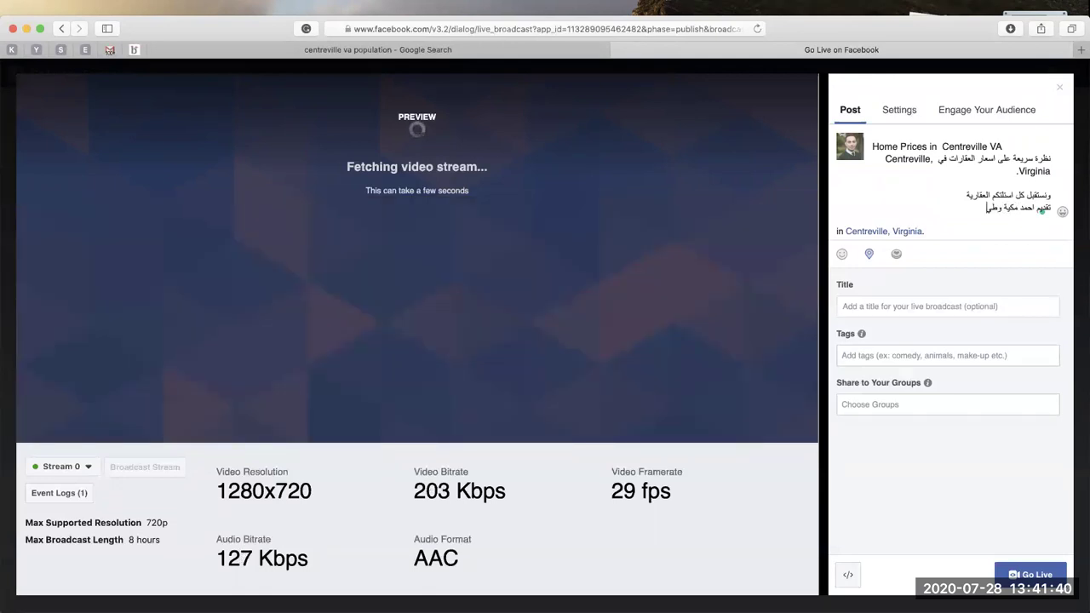
{"action": "key", "text": "BackSpace"}
{"action": "key", "text": "BackSpace"}
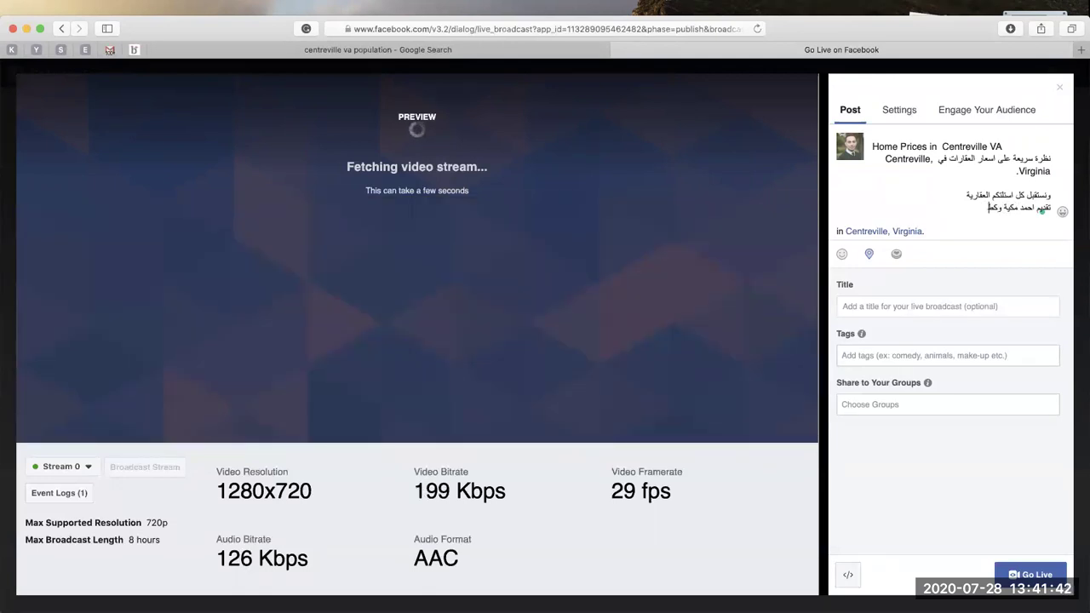
{"action": "type", "text": "كيلكم"}
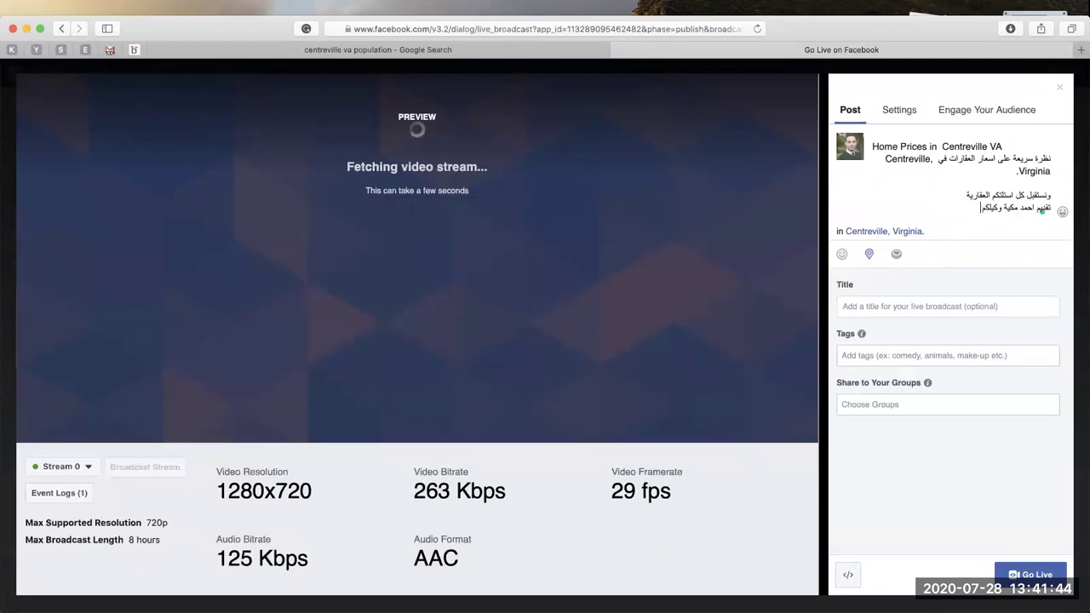
{"action": "type", "text": " العقاري"}
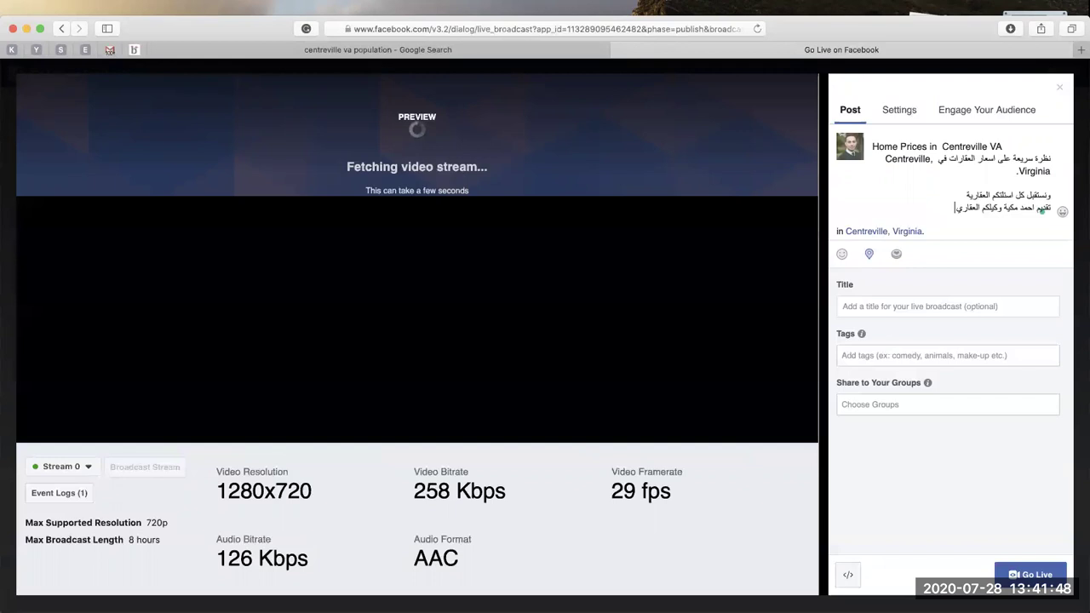
{"action": "type", "text": " المغ"}
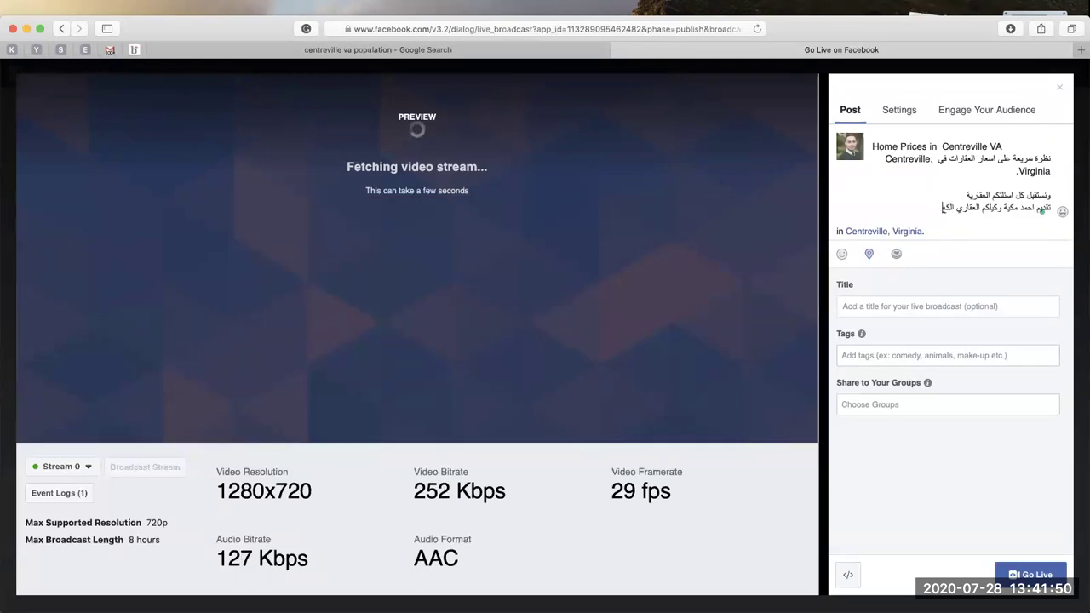
{"action": "type", "text": "ر"}
{"action": "type", "text": "غ"}
{"action": "type", "text": "تم"}
{"action": "key", "text": "BackSpace"}
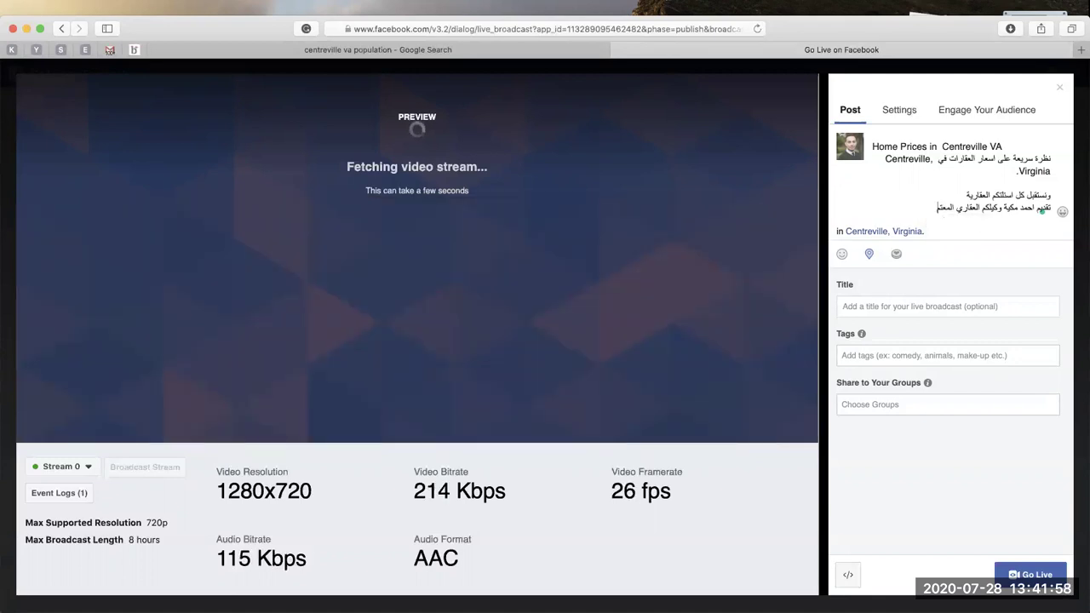
{"action": "type", "text": "في شم"}
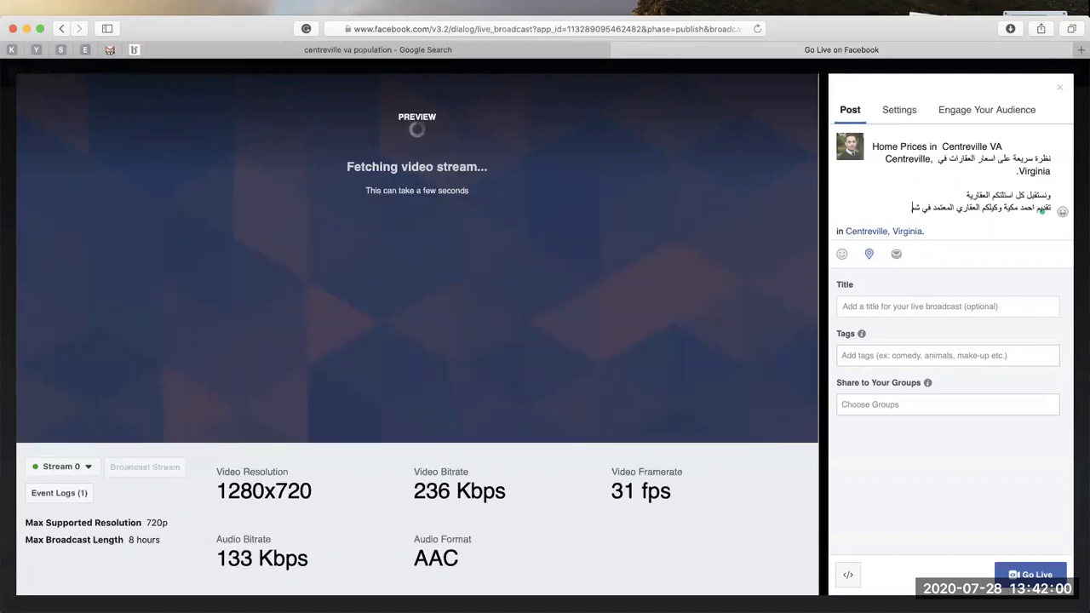
{"action": "type", "text": "ال فرجي"}
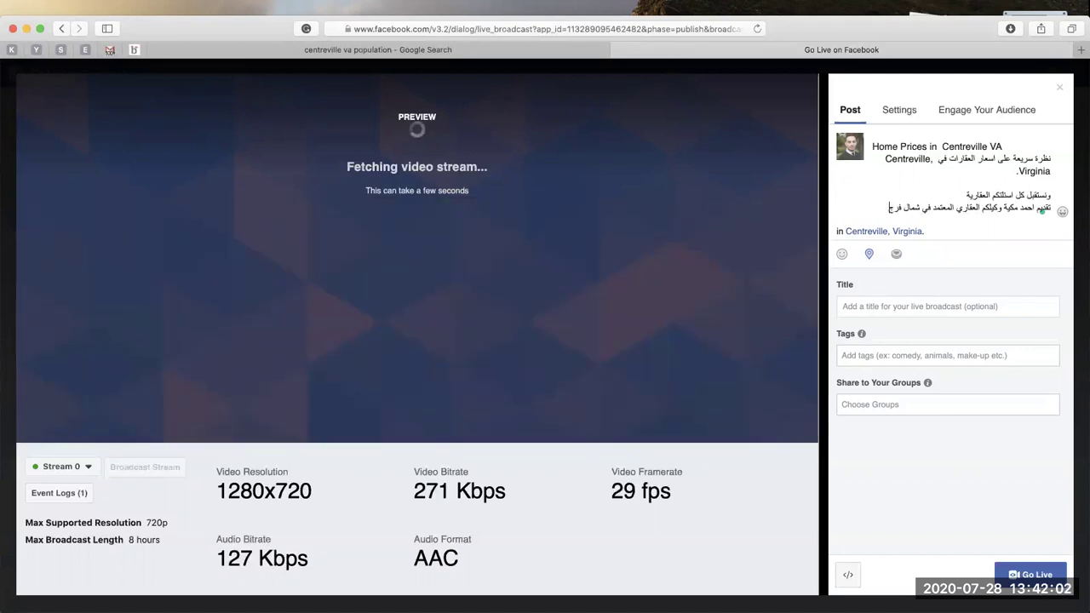
{"action": "type", "text": "نيا"}
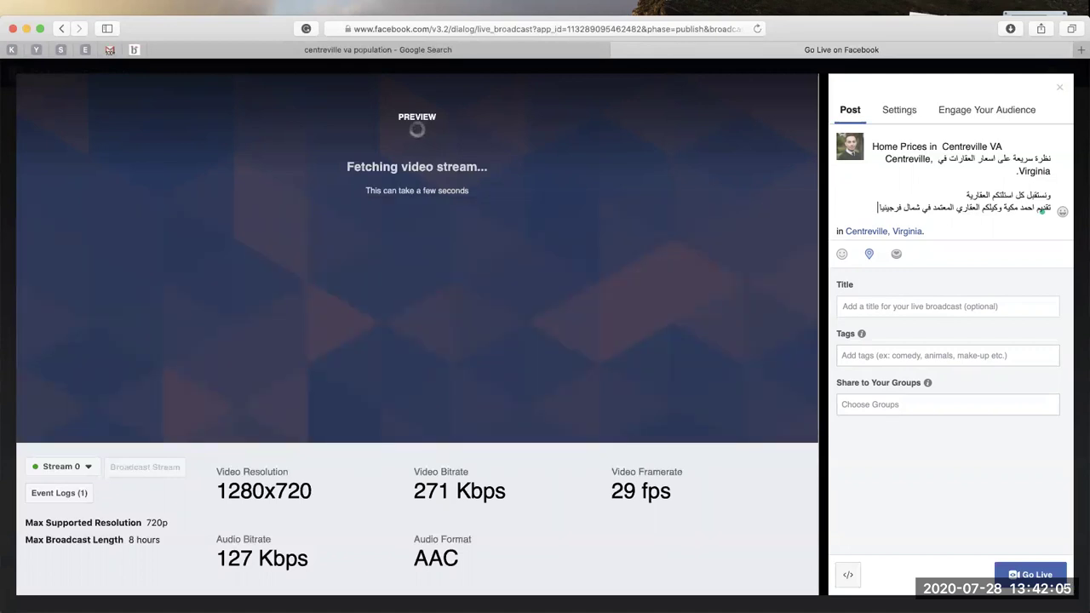
{"action": "key", "text": "Return"}
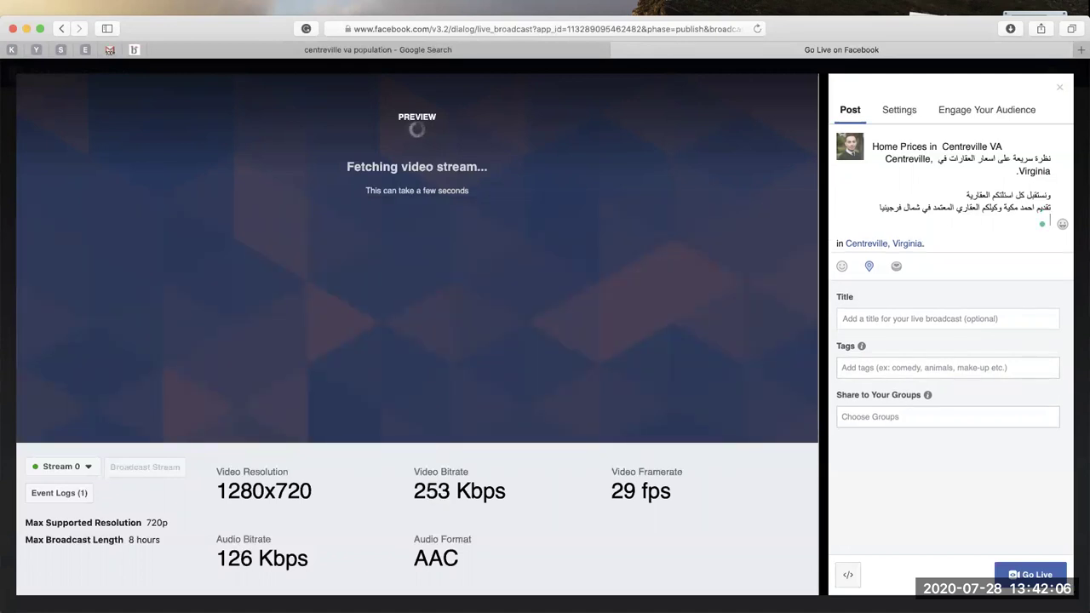
Insert a ☎ emoji by the phone number, a red emoji after 'Centreville VA', and a face emoji before 'Virginia'.
{"action": "left_click", "coordinate": [1063, 224]}
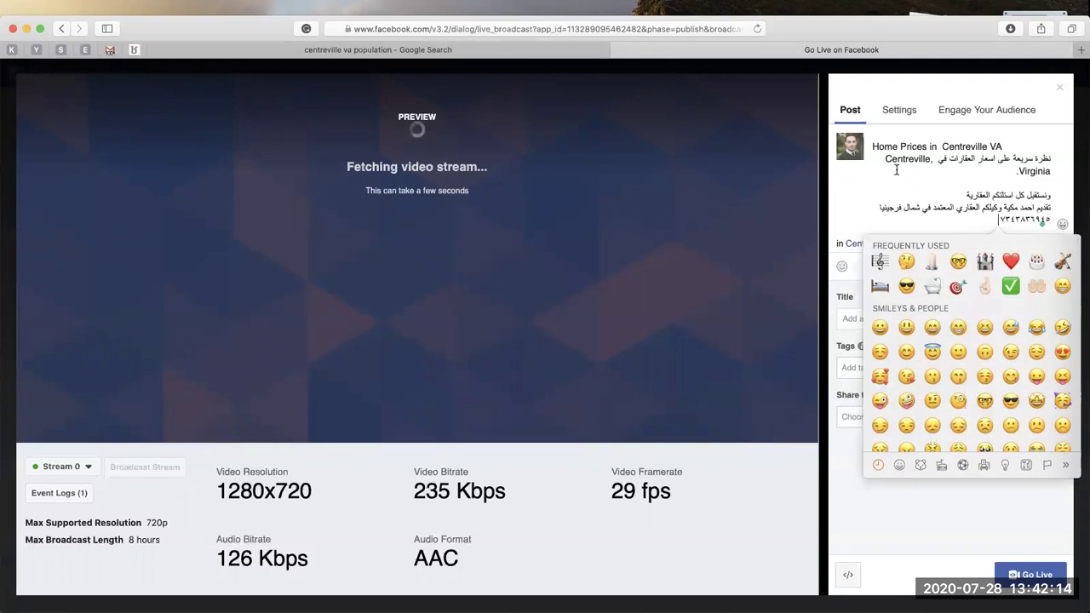
{"action": "scroll", "coordinate": [951, 317], "scroll_direction": "up", "scroll_amount": 2}
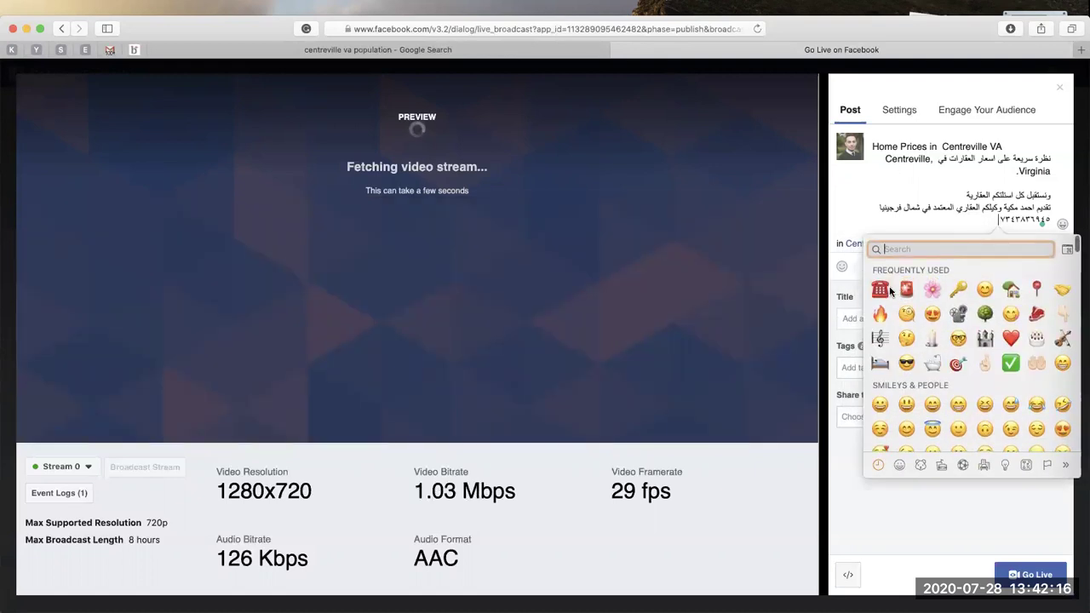
{"action": "left_click", "coordinate": [917, 287]}
{"action": "left_click", "coordinate": [1019, 145]}
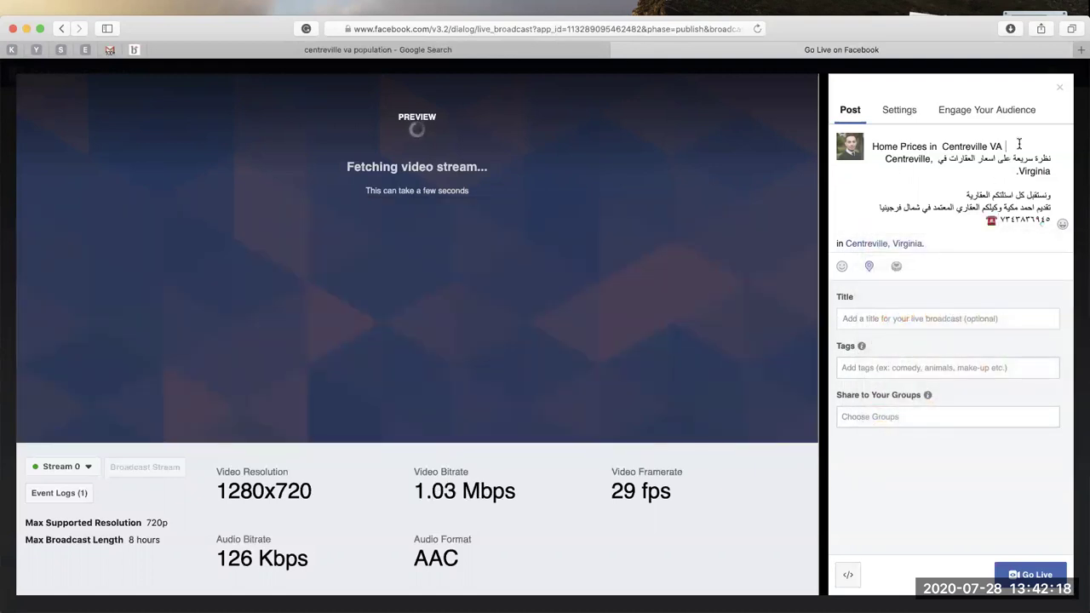
{"action": "key", "text": "ctrl+super+space"}
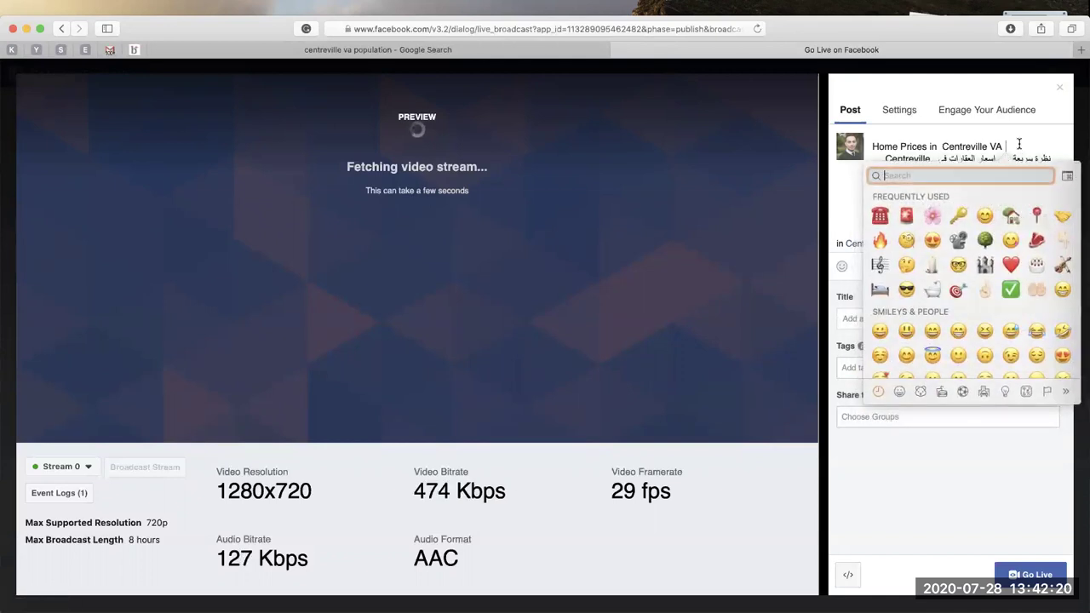
{"action": "left_click", "coordinate": [907, 216]}
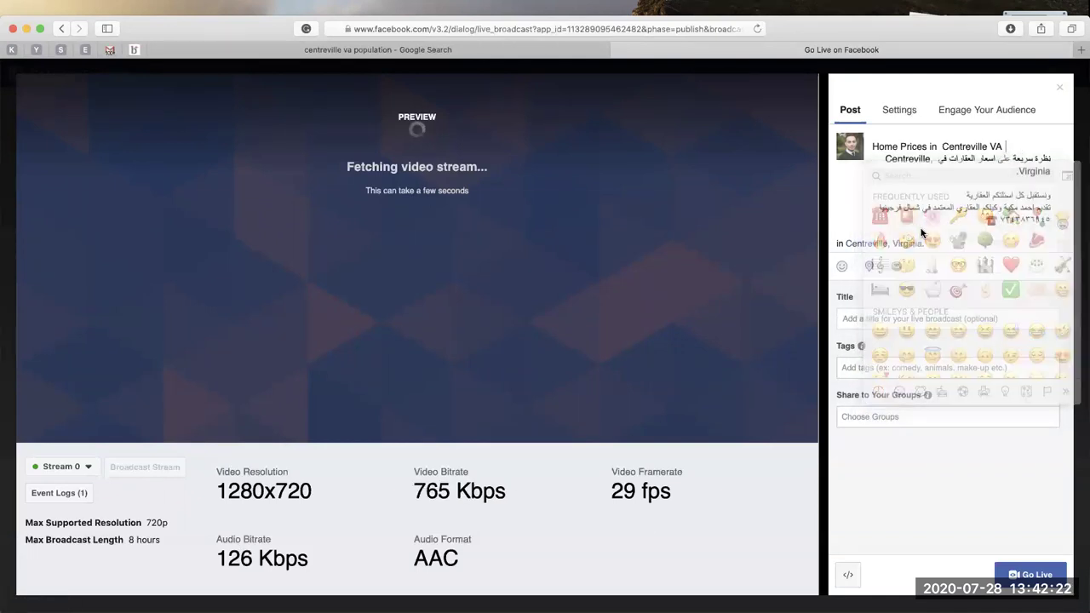
{"action": "left_click", "coordinate": [971, 170]}
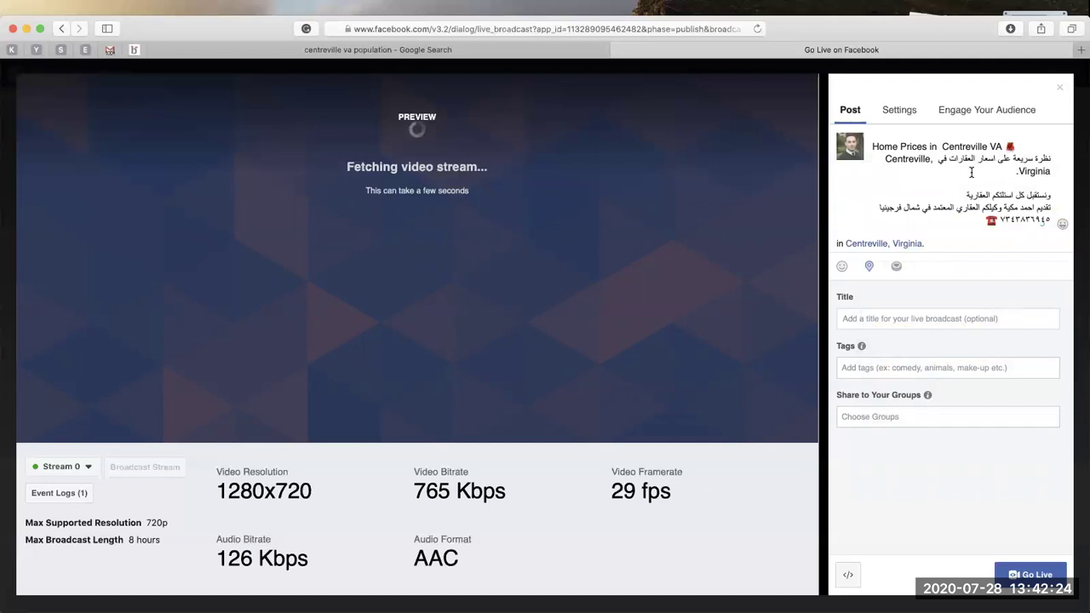
{"action": "key", "text": "ctrl+super+space"}
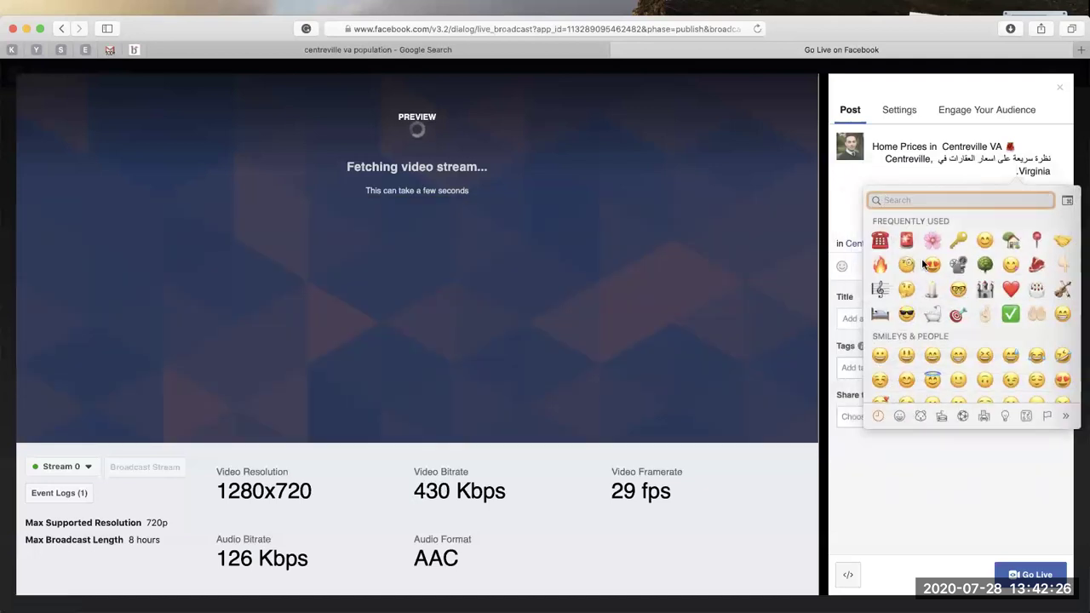
{"action": "left_click", "coordinate": [911, 268]}
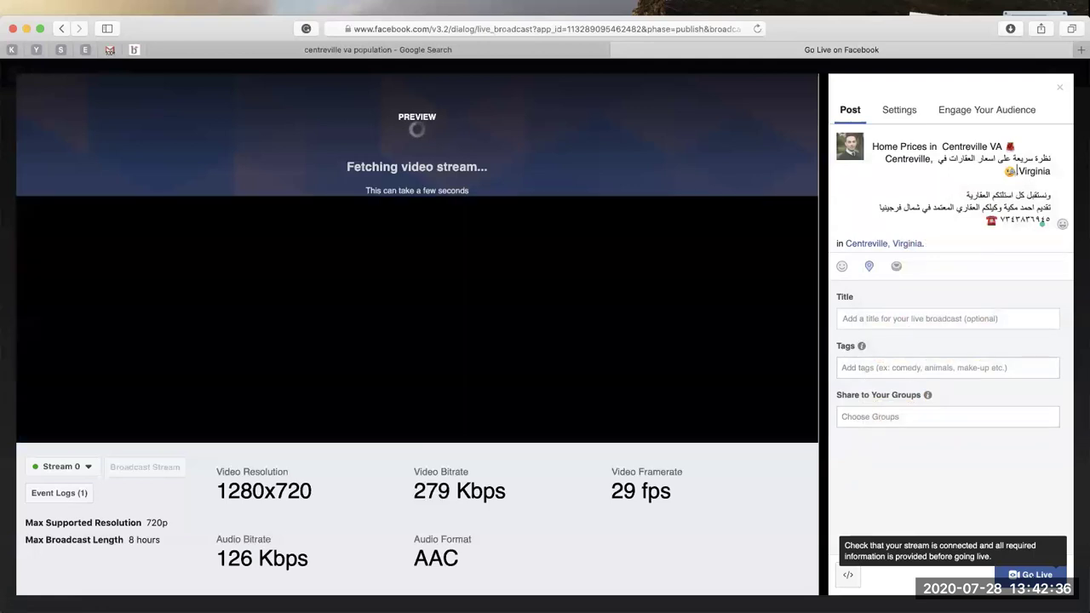
Add a broadcast title by copying the Arabic Centreville, Virginia home-prices line into the Title field.
{"action": "left_click", "coordinate": [1032, 575]}
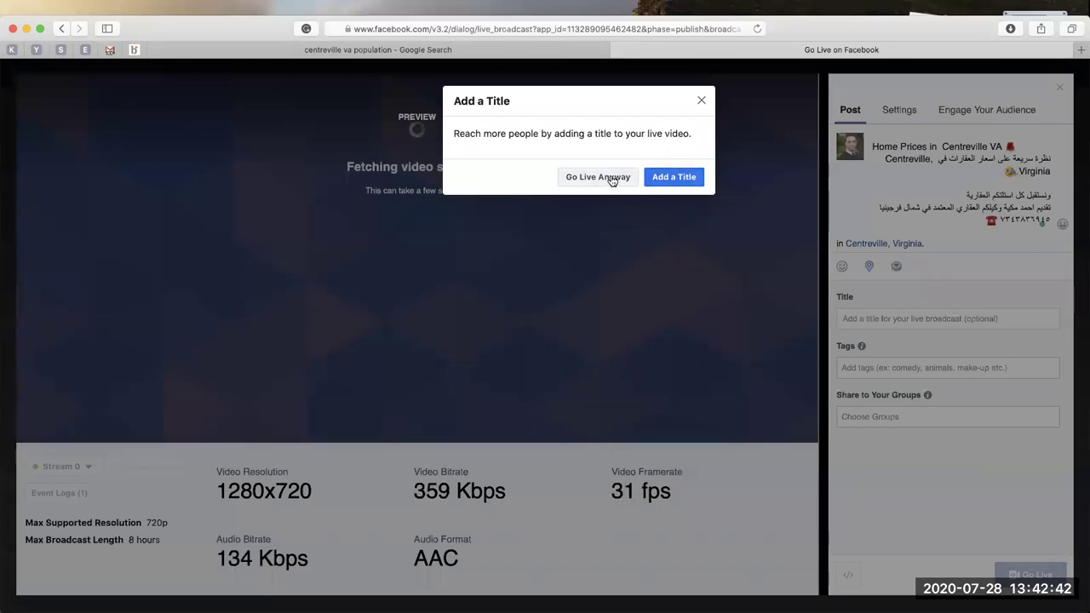
{"action": "left_click", "coordinate": [664, 177]}
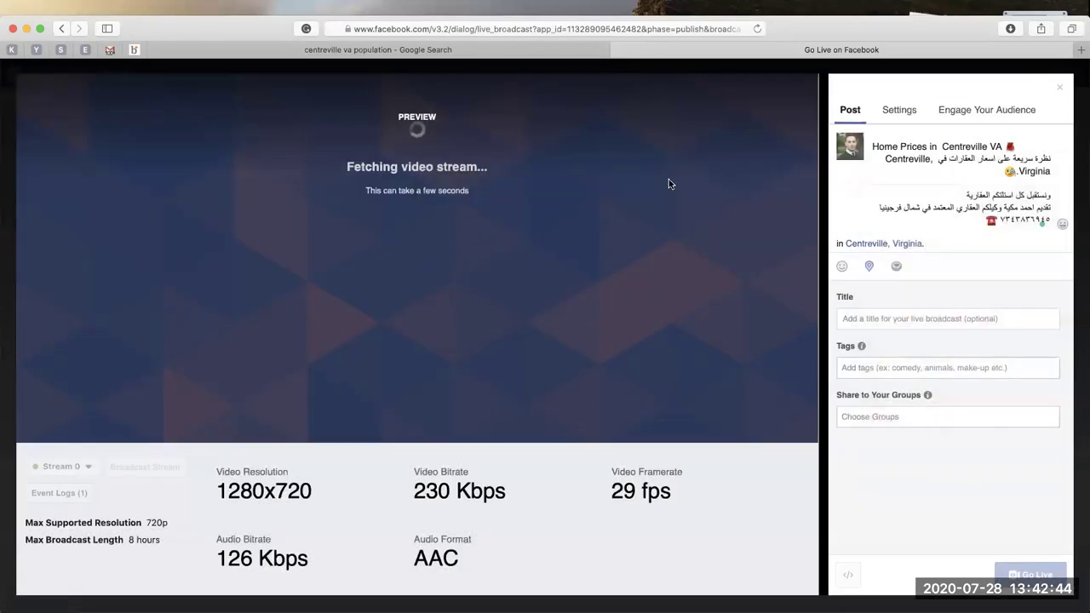
{"action": "left_click", "coordinate": [931, 189]}
{"action": "triple_click", "coordinate": [954, 158]}
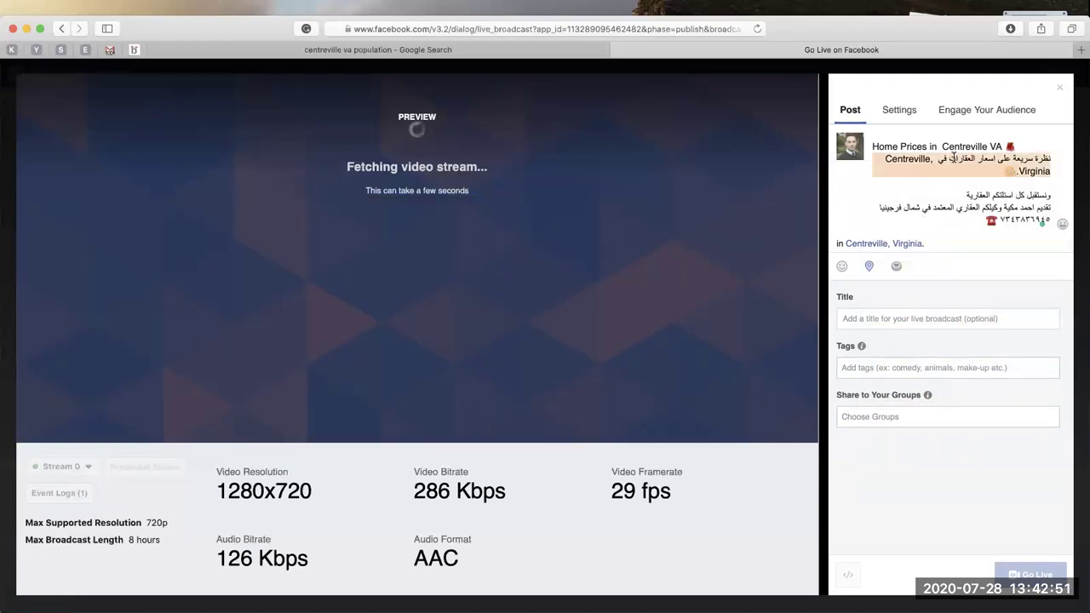
{"action": "left_click", "coordinate": [903, 320]}
{"action": "type", "text": "نظرة سريعة على اسعار العقارات في Centreville, Virginia 😀"}
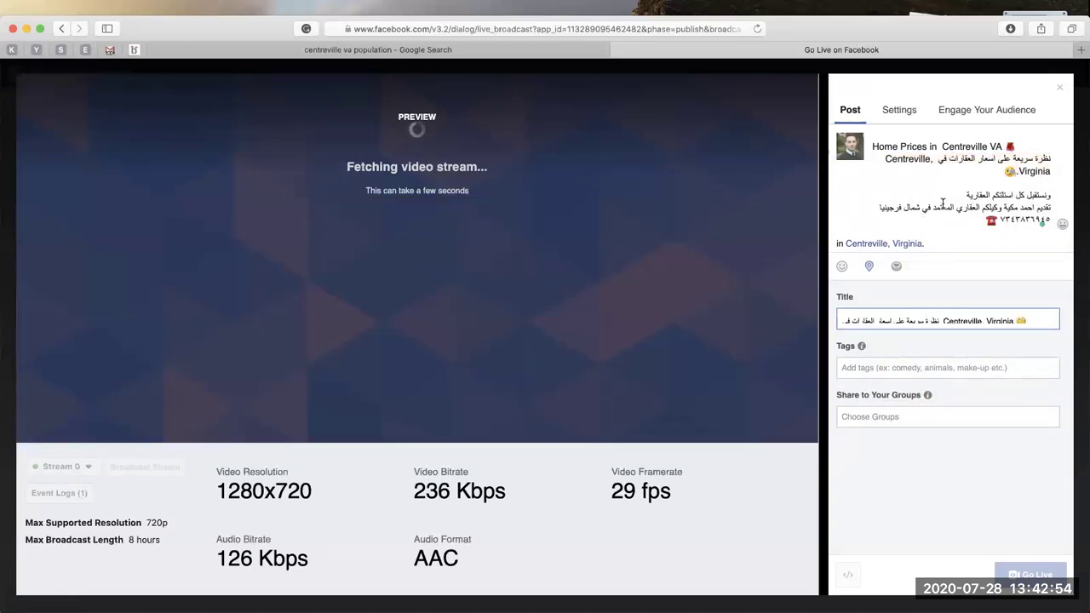
{"action": "triple_click", "coordinate": [943, 202]}
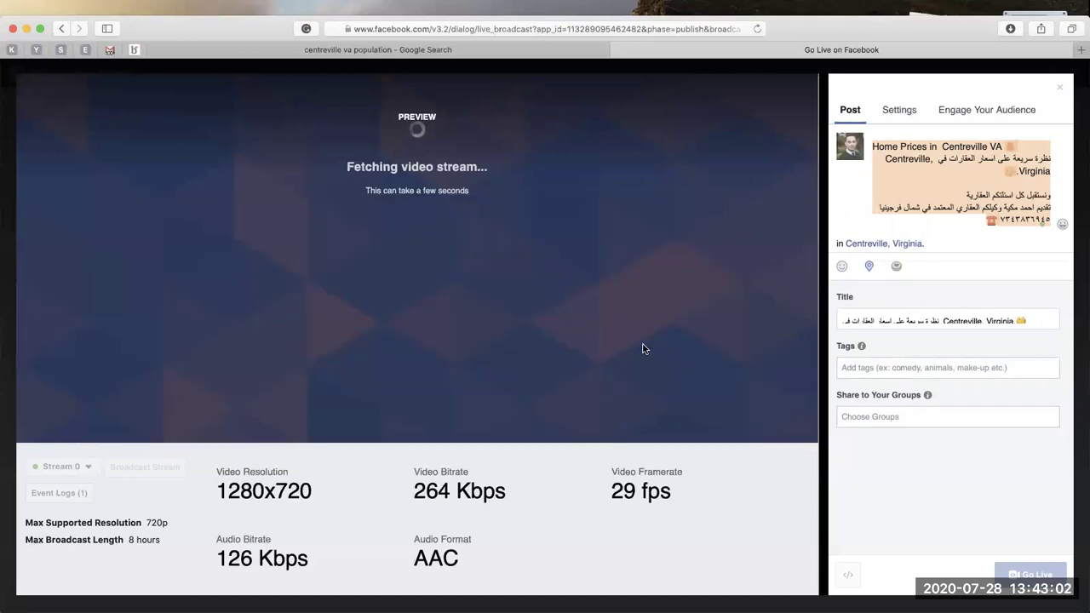
Review the Settings and Engage Your Audience options, then return to the Post details.
{"action": "left_click", "coordinate": [901, 111]}
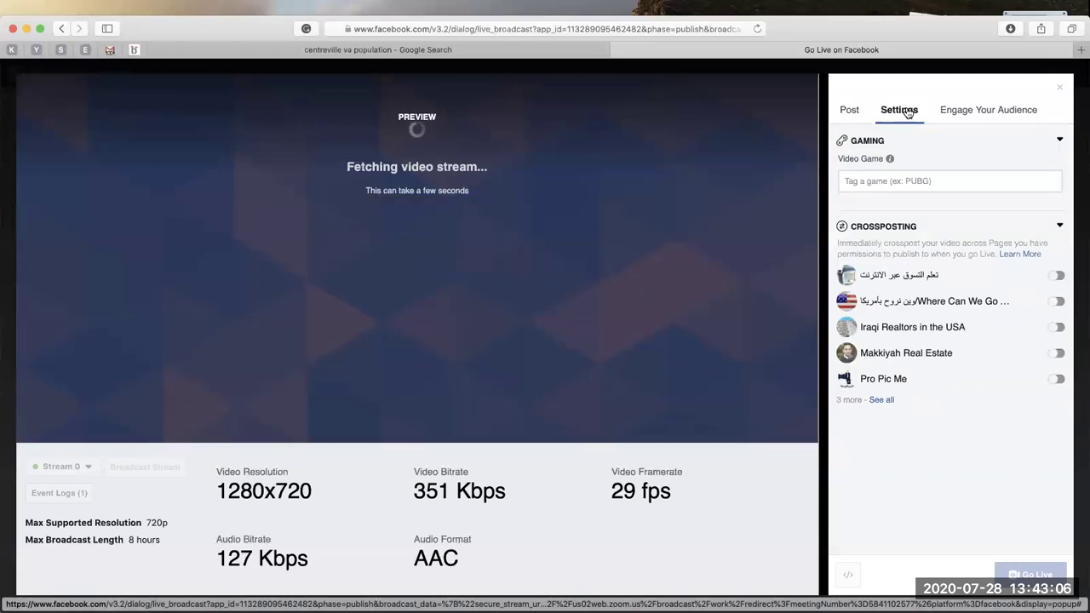
{"action": "left_click", "coordinate": [965, 112]}
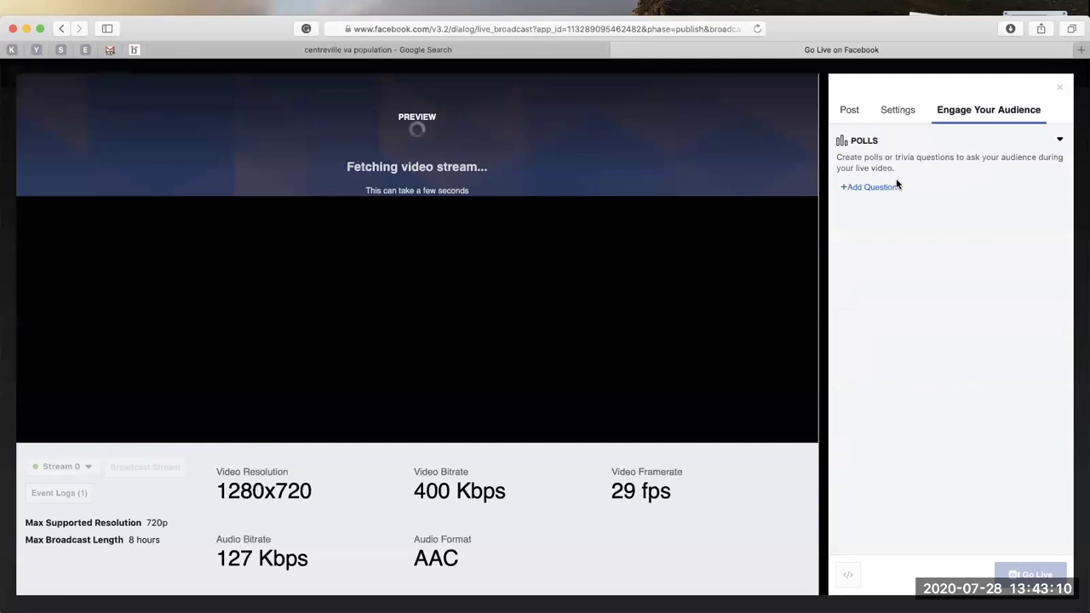
{"action": "left_click", "coordinate": [852, 110]}
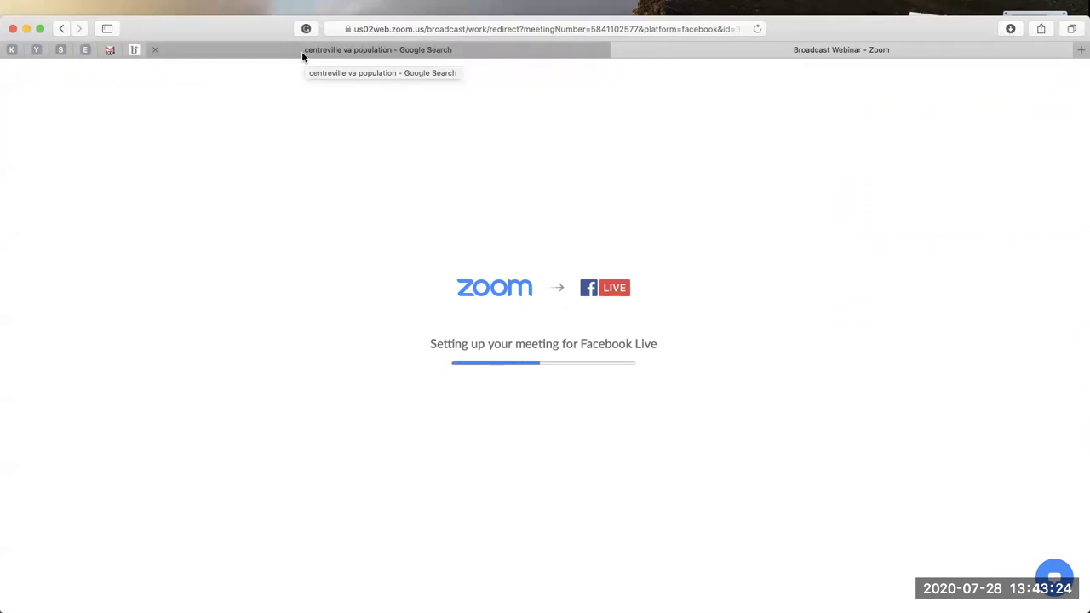
Bring the Centreville home-prices slide in Preview to the front.
{"action": "key", "text": "super+Tab"}
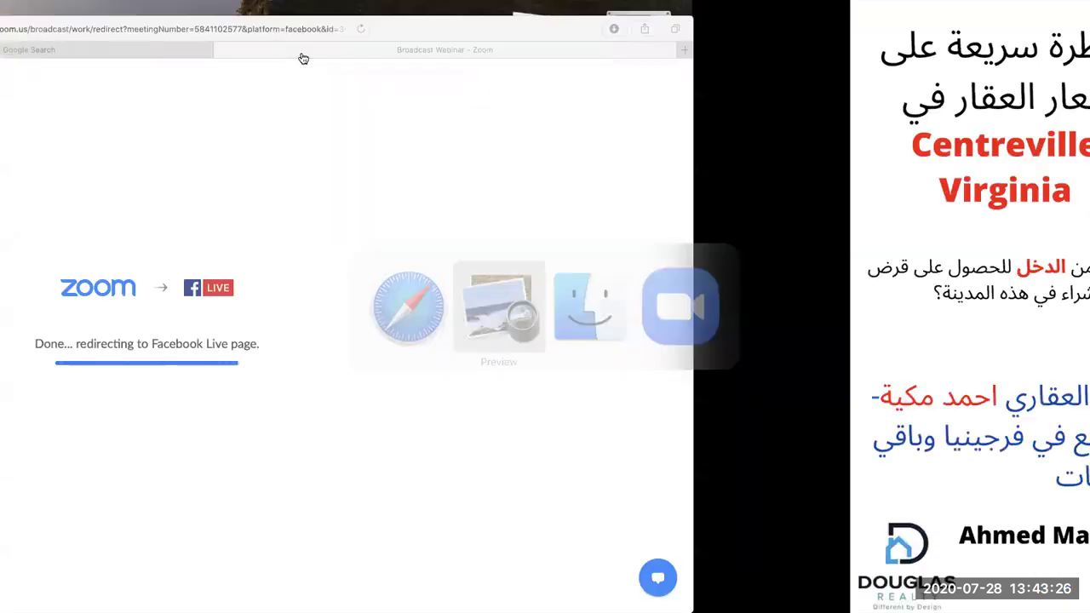